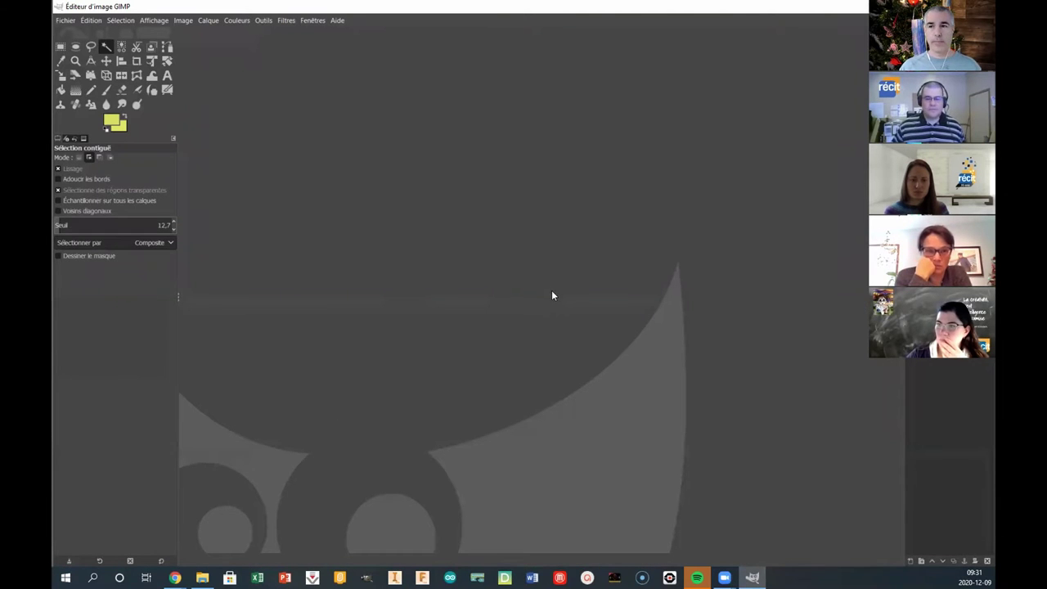
- Open the MakeCode for microbit.png screenshot from the Desktop in GIMP
{"action": "left_click", "coordinate": [69, 21]}
{"action": "left_click", "coordinate": [77, 58]}
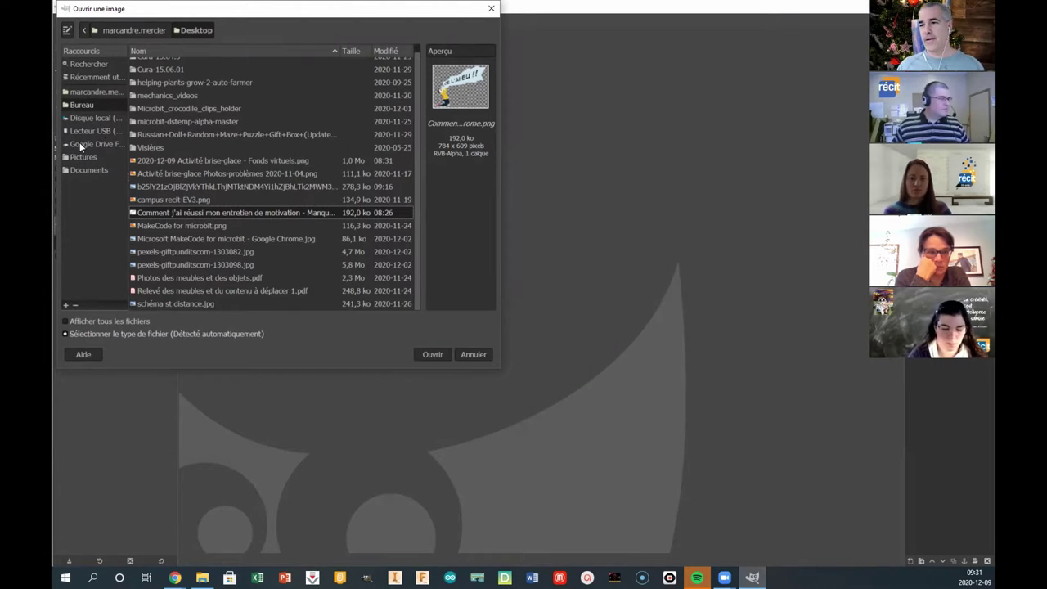
{"action": "left_click", "coordinate": [151, 229]}
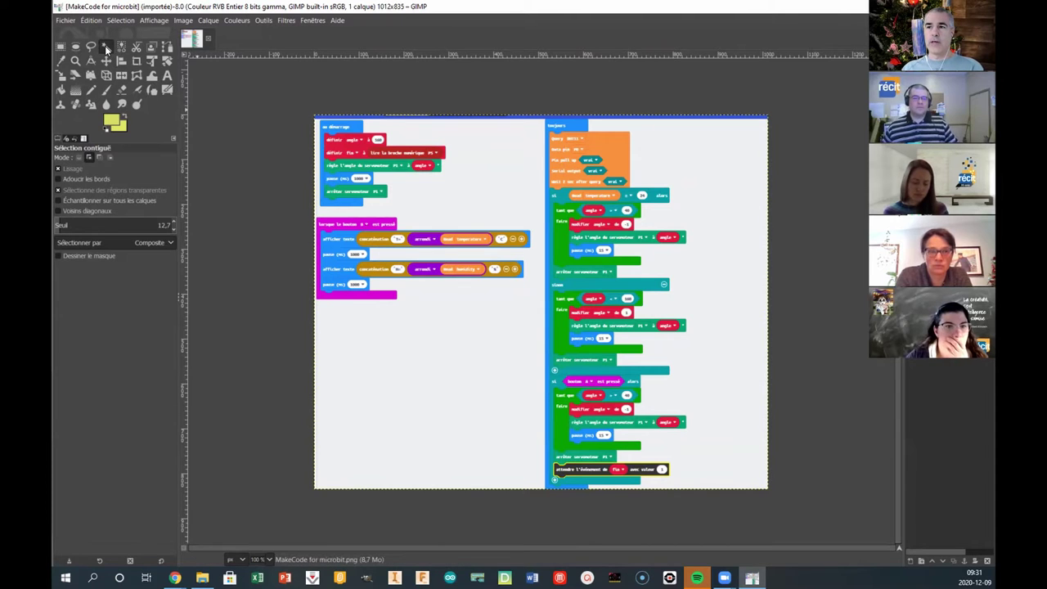
- Select the white background of the screenshot with Select by Color
{"action": "left_click", "coordinate": [121, 19]}
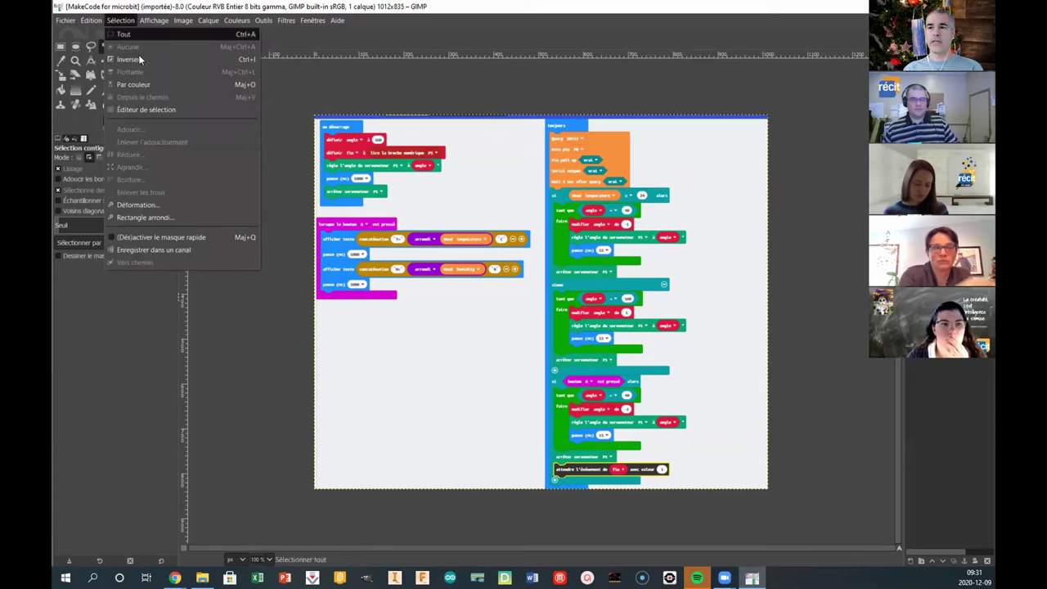
{"action": "left_click", "coordinate": [137, 84]}
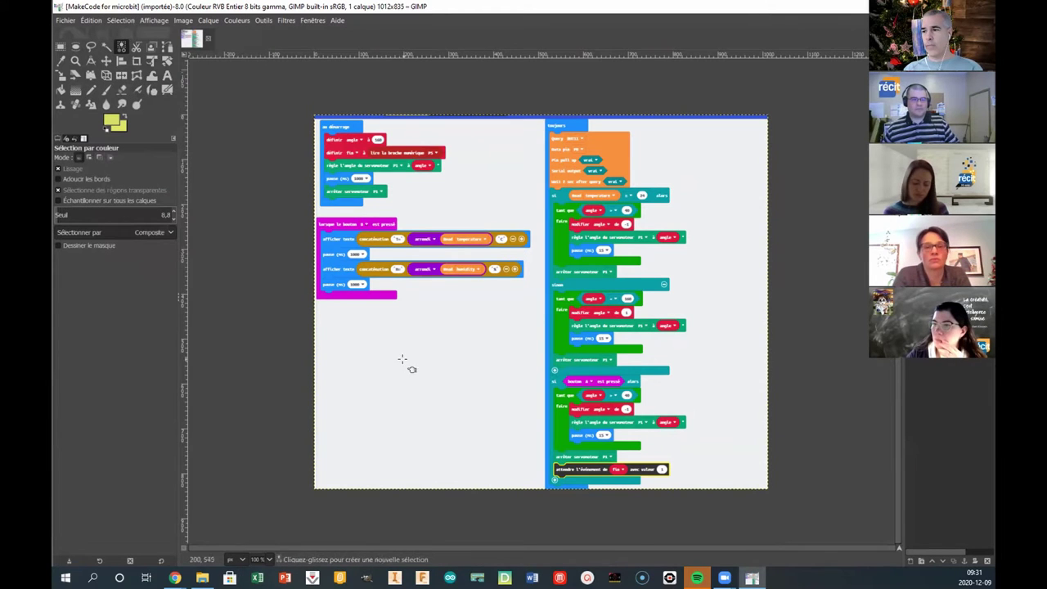
{"action": "left_click", "coordinate": [413, 390]}
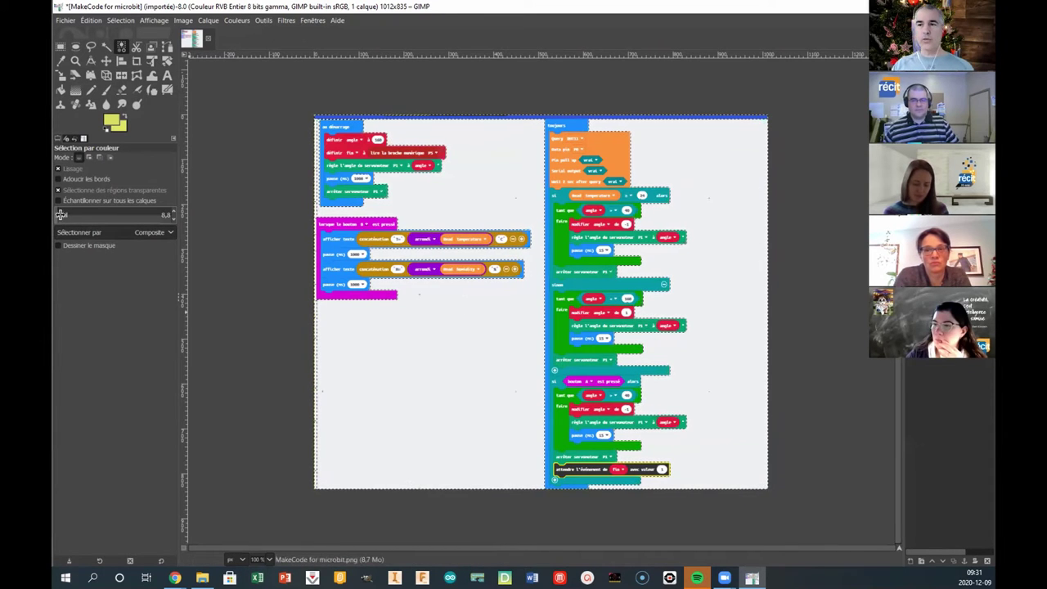
- Reselect the background at thresholds 84 and 0, then switch to fuzzy select
{"action": "left_click_drag", "start_coordinate": [61, 214], "coordinate": [91, 215]}
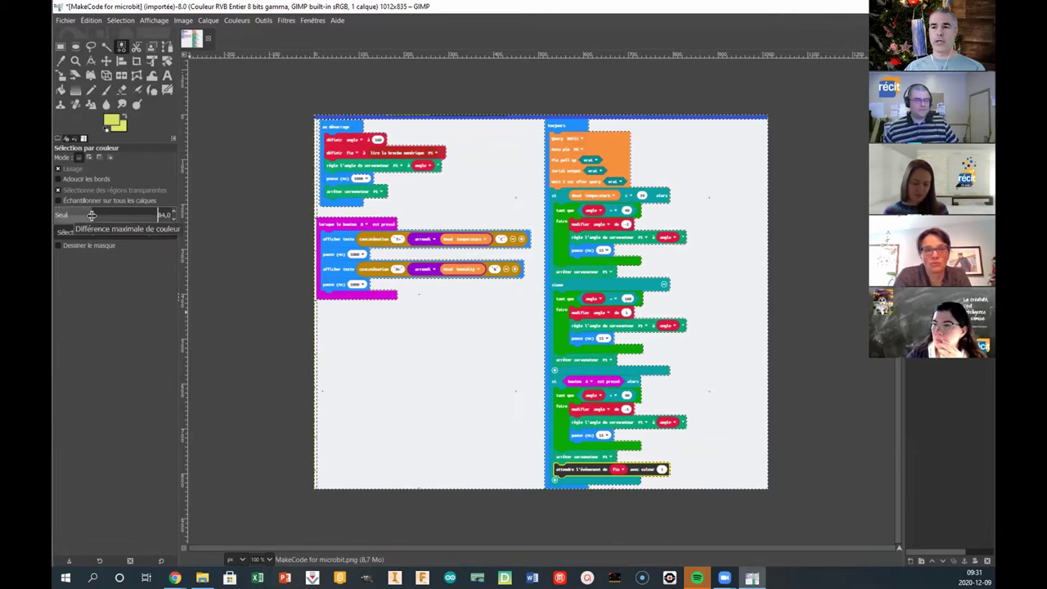
{"action": "left_click", "coordinate": [433, 353]}
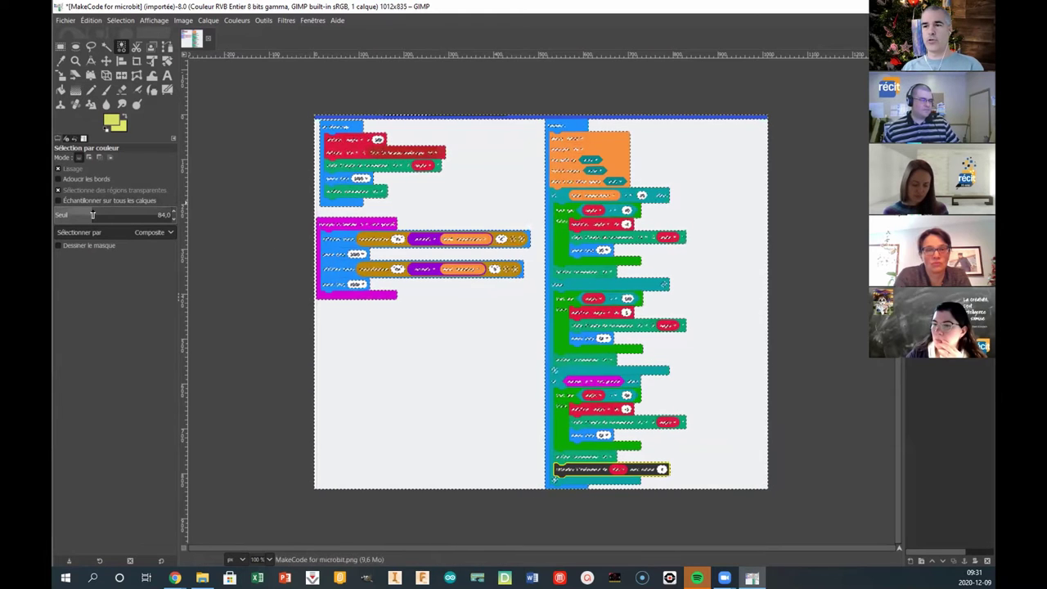
{"action": "left_click_drag", "start_coordinate": [93, 214], "coordinate": [54, 215]}
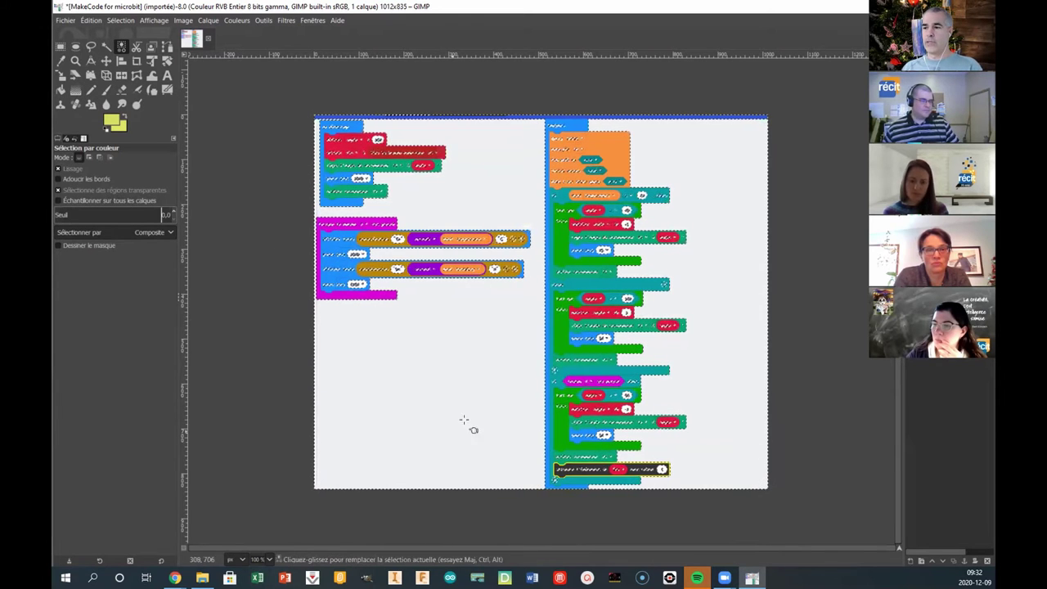
{"action": "left_click", "coordinate": [436, 350]}
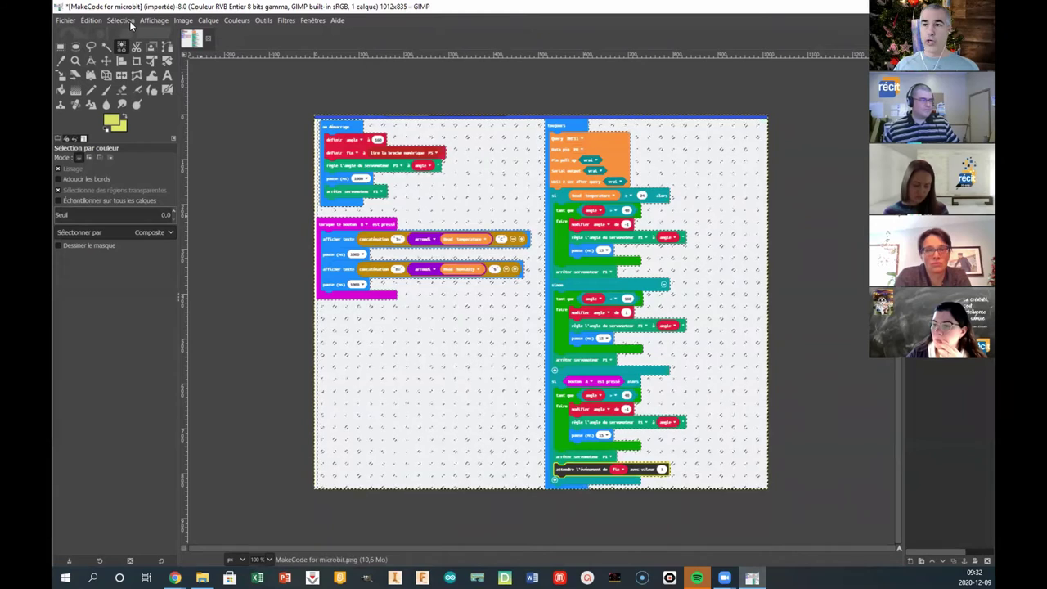
{"action": "left_click", "coordinate": [104, 45]}
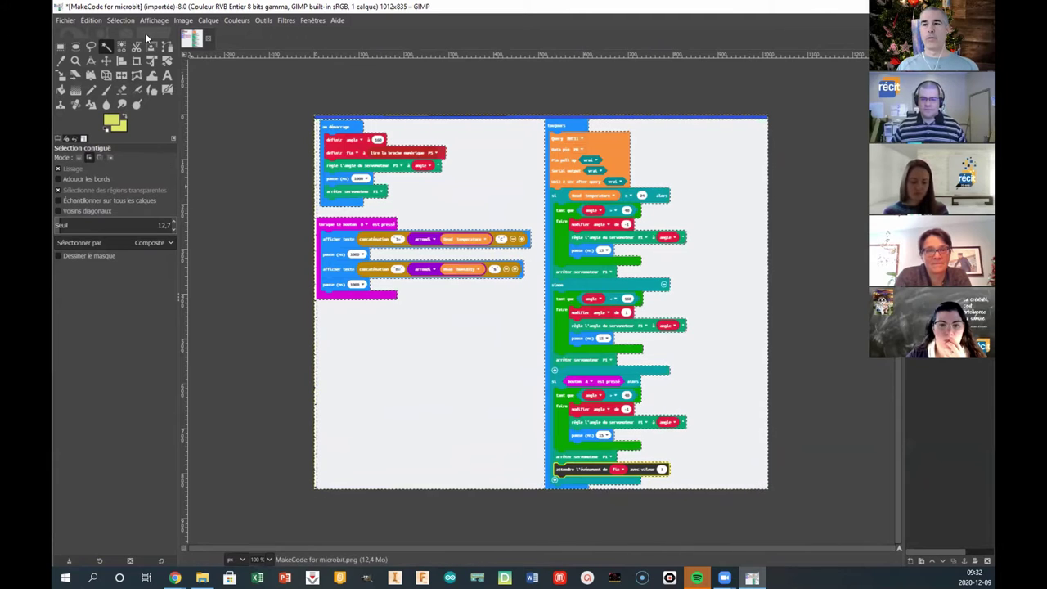
- Clear the selection and reactivate Select by Color with threshold 5
{"action": "left_click", "coordinate": [120, 20]}
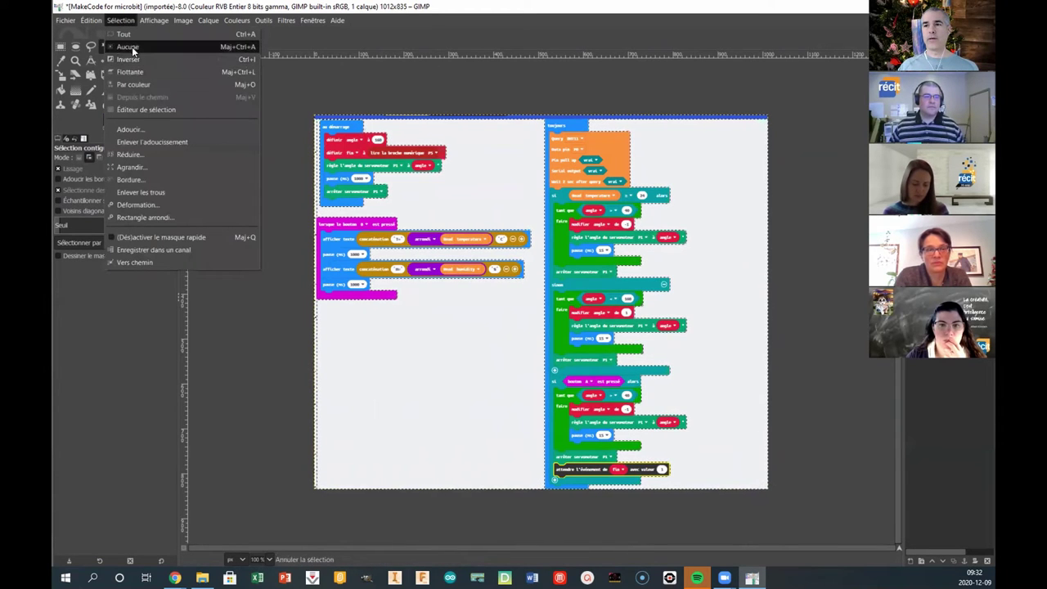
{"action": "left_click", "coordinate": [135, 47]}
{"action": "left_click", "coordinate": [120, 20]}
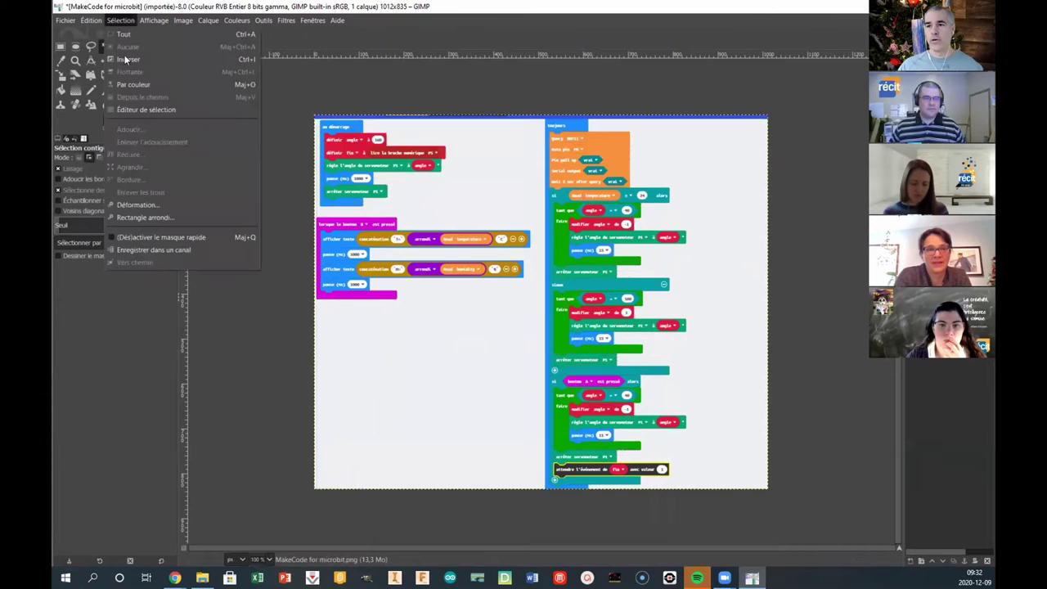
{"action": "left_click", "coordinate": [130, 87]}
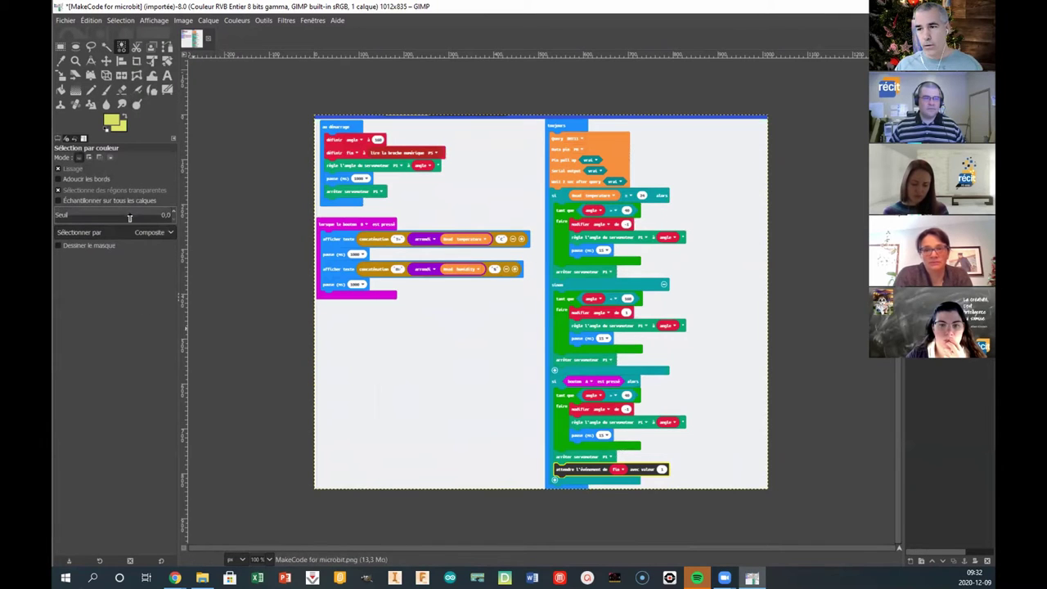
{"action": "left_click", "coordinate": [173, 211]}
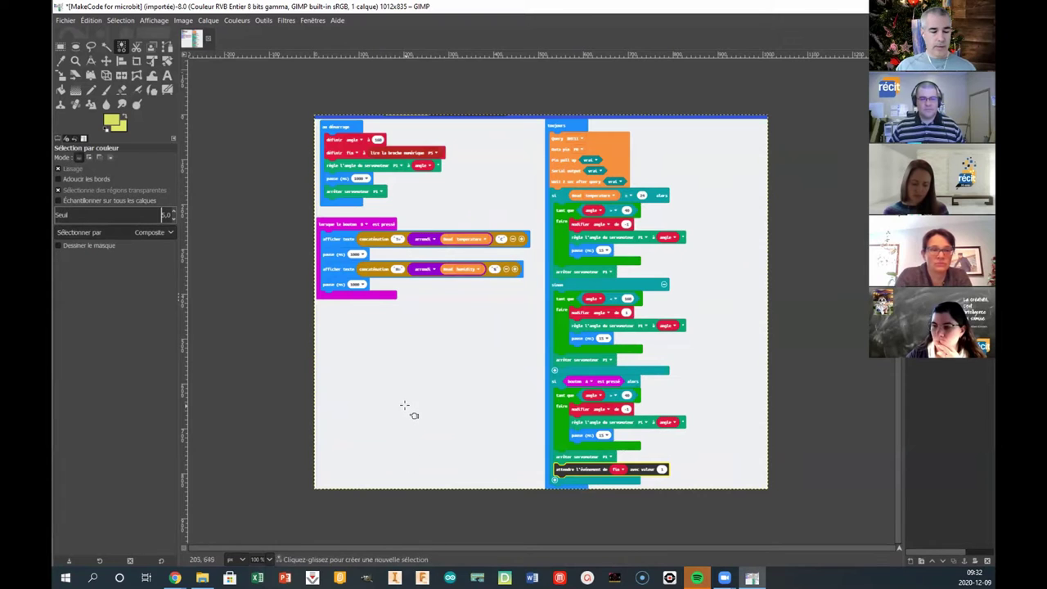
{"action": "scroll", "coordinate": [447, 404], "scroll_direction": "up", "scroll_amount": 5}
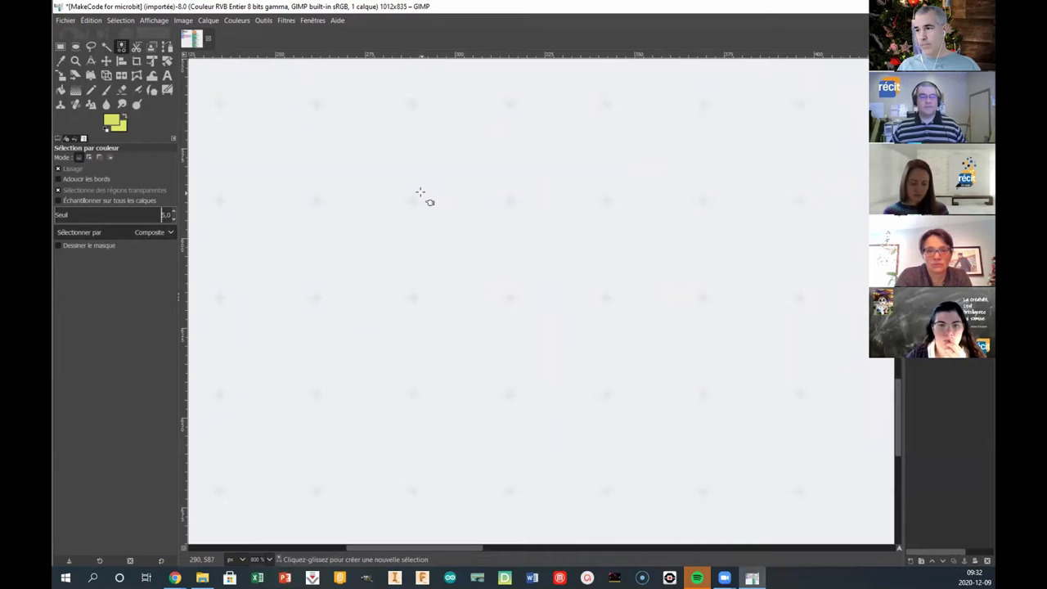
{"action": "scroll", "coordinate": [429, 175], "scroll_direction": "down", "scroll_amount": 3}
{"action": "scroll", "coordinate": [436, 178], "scroll_direction": "down", "scroll_amount": 2}
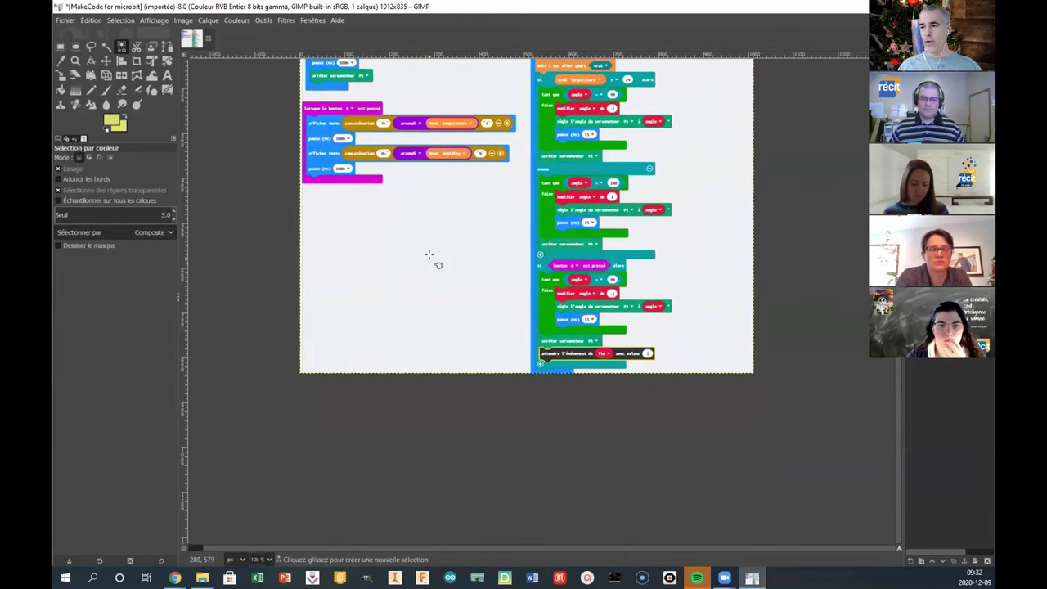
- Select the white background by colour, raising the threshold to 14
{"action": "left_click", "coordinate": [429, 255]}
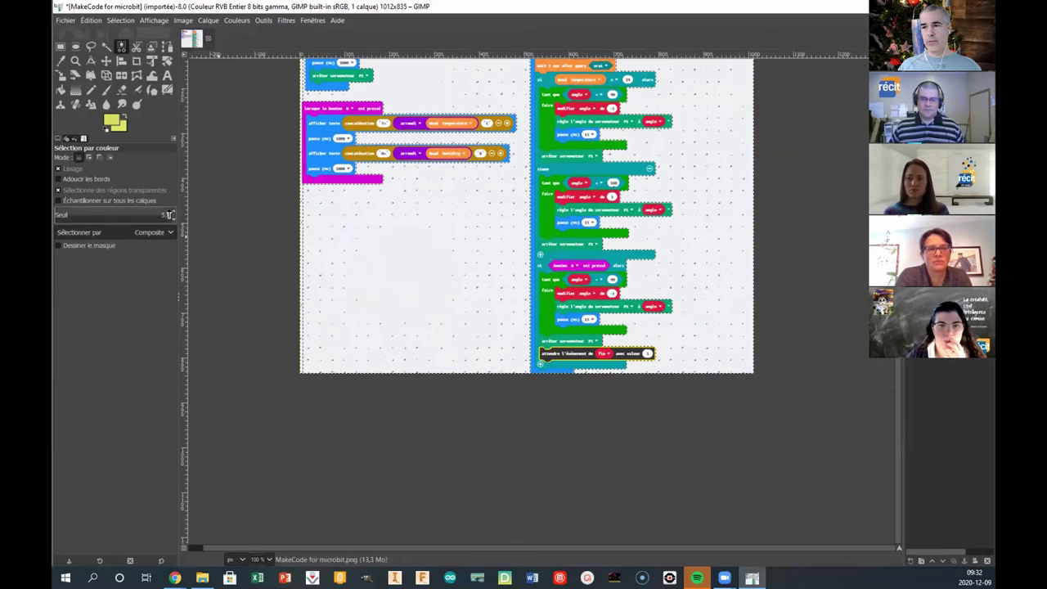
{"action": "scroll", "coordinate": [169, 214], "scroll_direction": "up", "scroll_amount": 5}
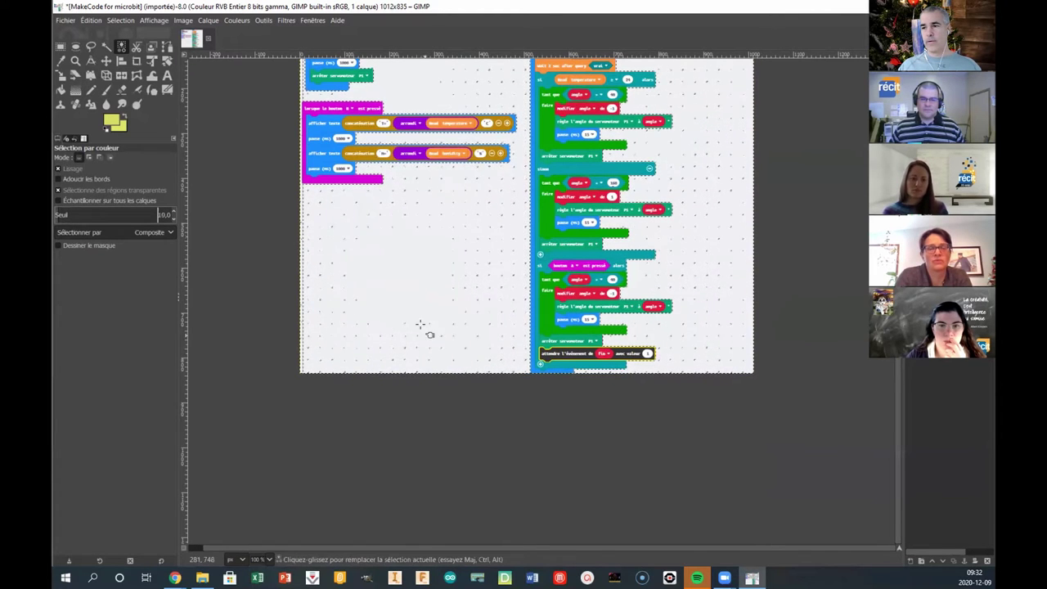
{"action": "scroll", "coordinate": [460, 247], "scroll_direction": "down", "scroll_amount": 1}
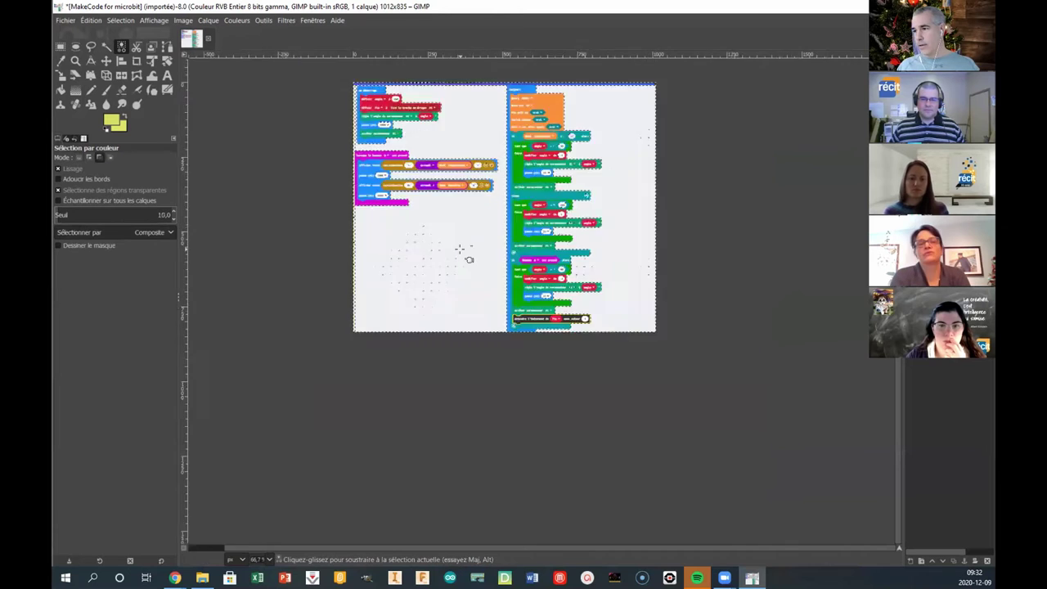
{"action": "scroll", "coordinate": [460, 247], "scroll_direction": "down", "scroll_amount": 3}
{"action": "scroll", "coordinate": [460, 258], "scroll_direction": "up", "scroll_amount": 4}
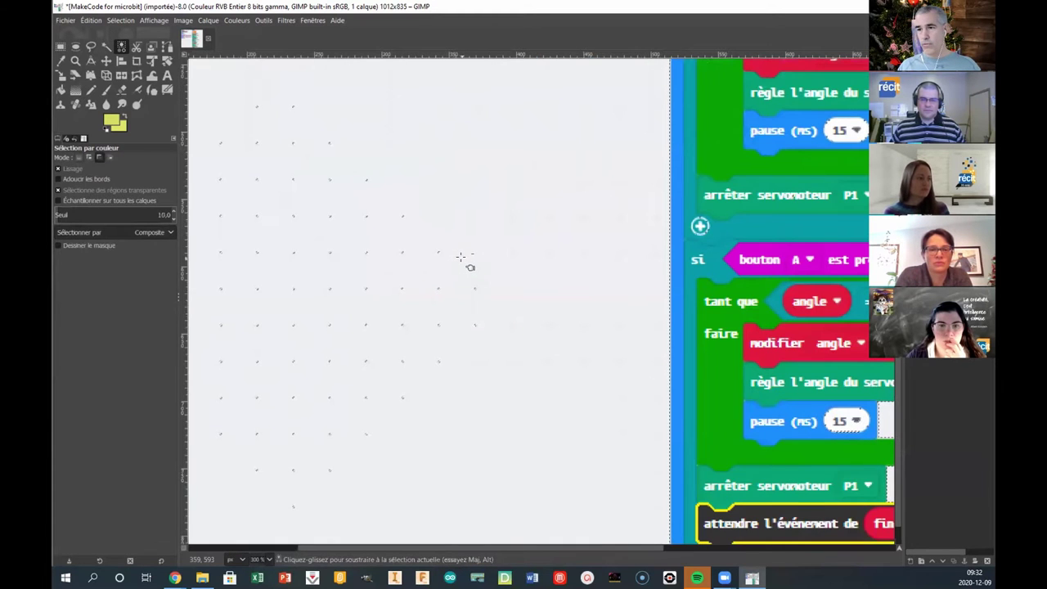
{"action": "scroll", "coordinate": [460, 259], "scroll_direction": "down", "scroll_amount": 1}
{"action": "scroll", "coordinate": [173, 215], "scroll_direction": "up", "scroll_amount": 1}
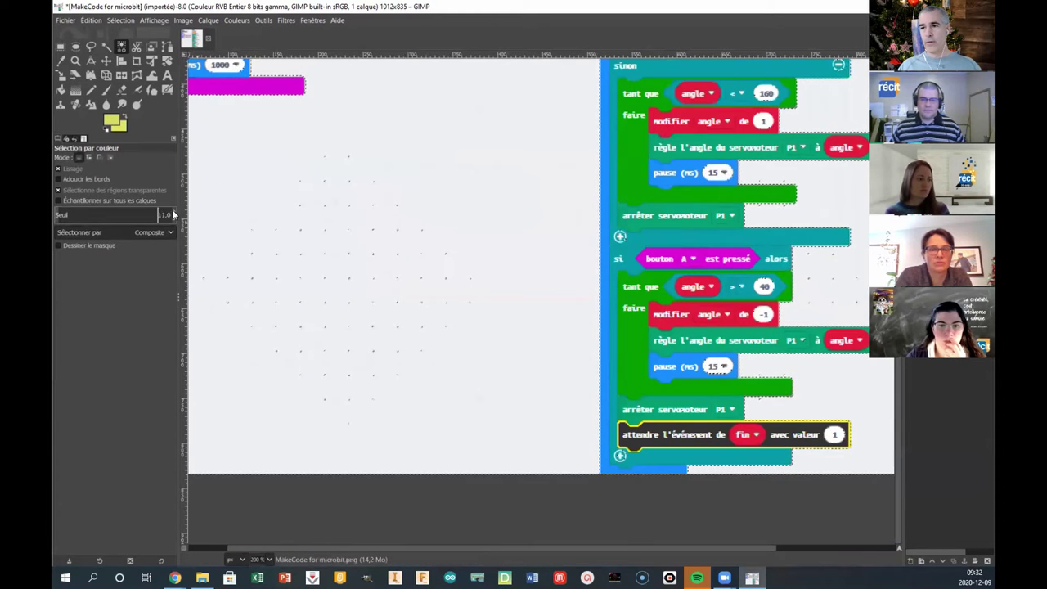
{"action": "scroll", "coordinate": [173, 214], "scroll_direction": "up", "scroll_amount": 3}
{"action": "left_click", "coordinate": [431, 216]}
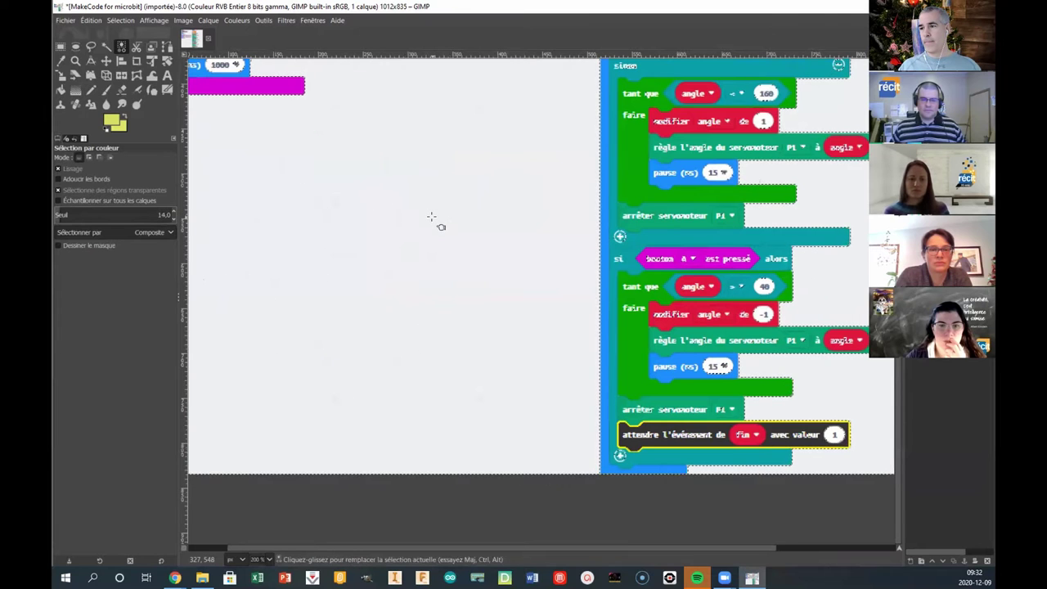
{"action": "scroll", "coordinate": [502, 343], "scroll_direction": "up", "scroll_amount": 5}
{"action": "scroll", "coordinate": [507, 336], "scroll_direction": "up", "scroll_amount": 2}
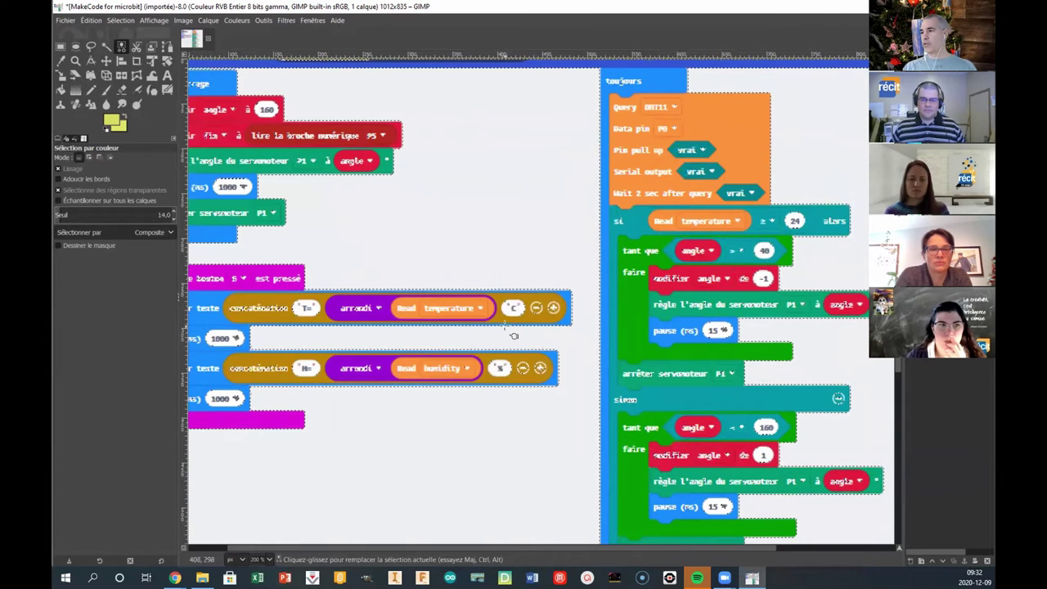
{"action": "scroll", "coordinate": [514, 327], "scroll_direction": "down", "scroll_amount": 3}
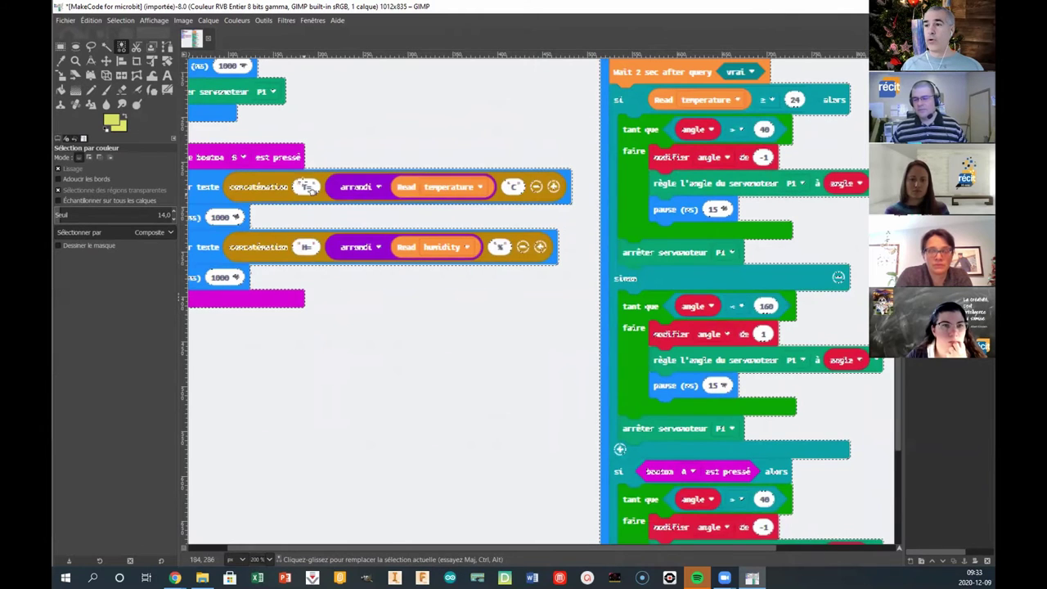
{"action": "scroll", "coordinate": [447, 346], "scroll_direction": "down", "scroll_amount": 1, "text": "ctrl"}
{"action": "scroll", "coordinate": [447, 346], "scroll_direction": "down", "scroll_amount": 2, "text": "ctrl"}
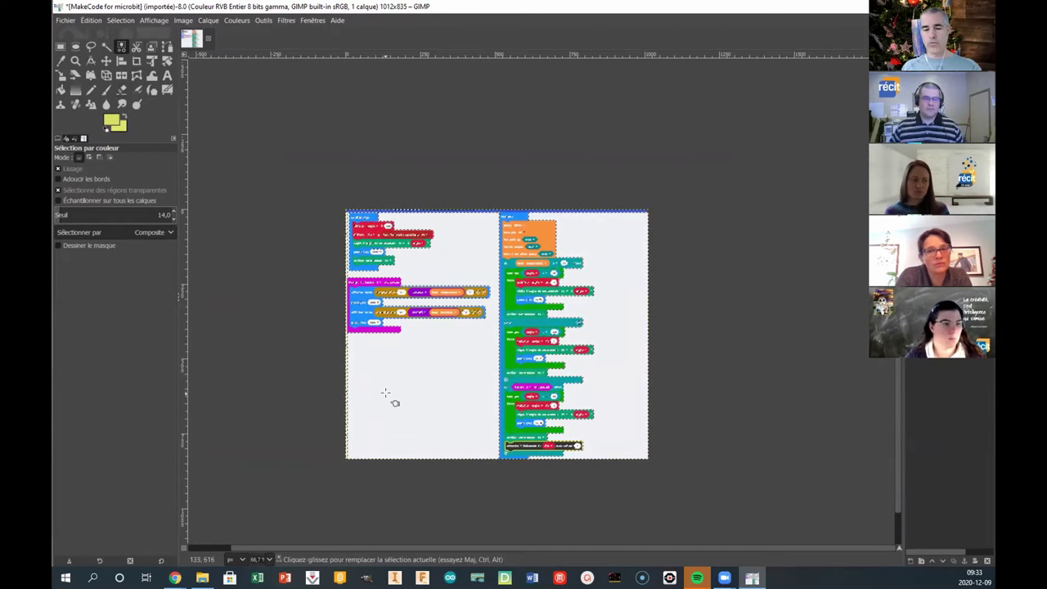
- Delete the selected background to leave transparency, then clear the selection
{"action": "key", "text": "Delete"}
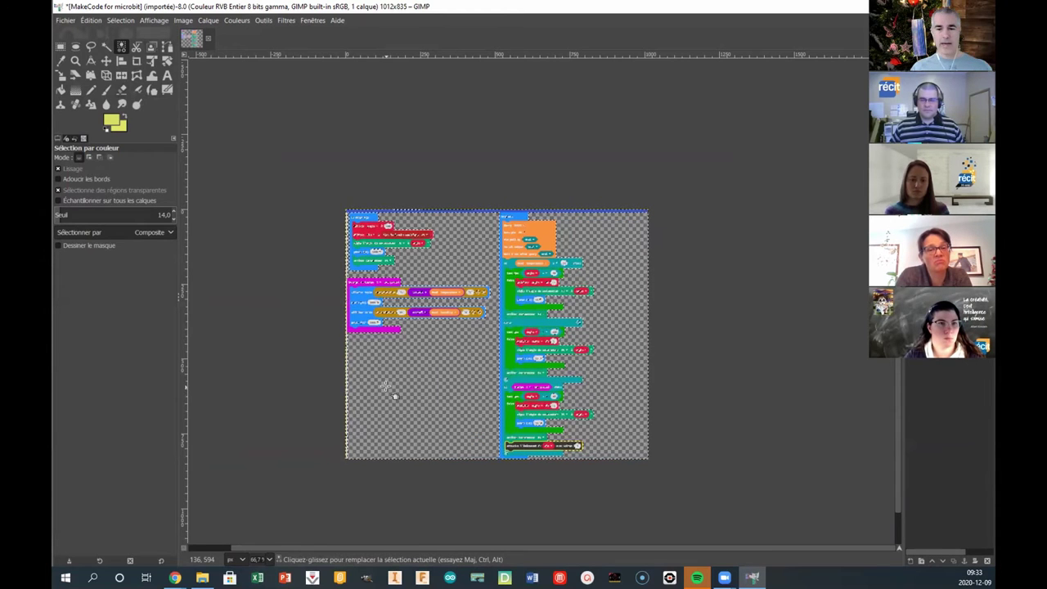
{"action": "left_click", "coordinate": [122, 21]}
{"action": "left_click", "coordinate": [129, 47]}
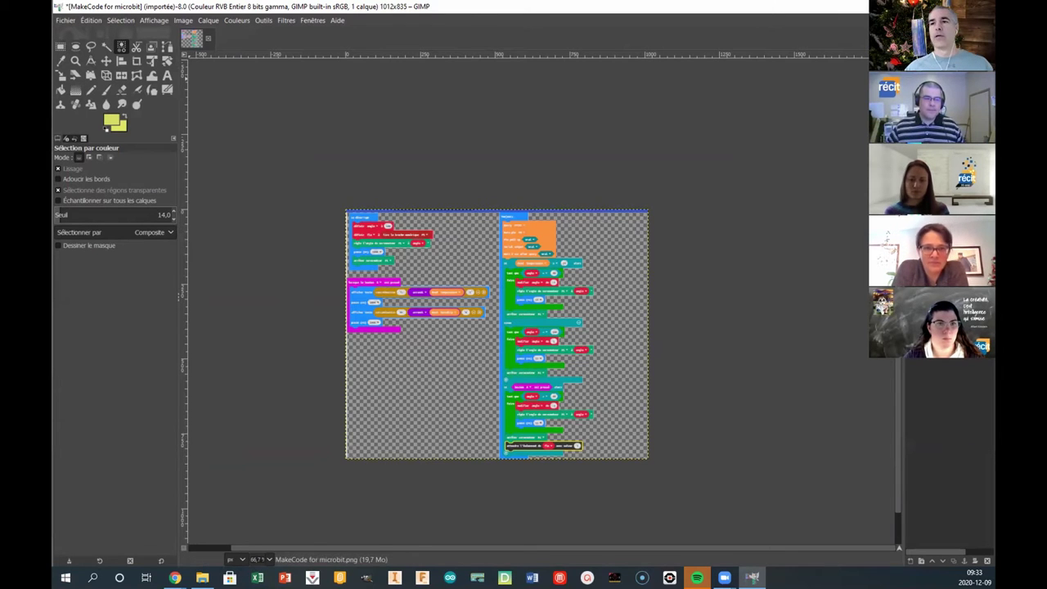
- Start Export As and choose PNG image as the file type
{"action": "left_click", "coordinate": [70, 21]}
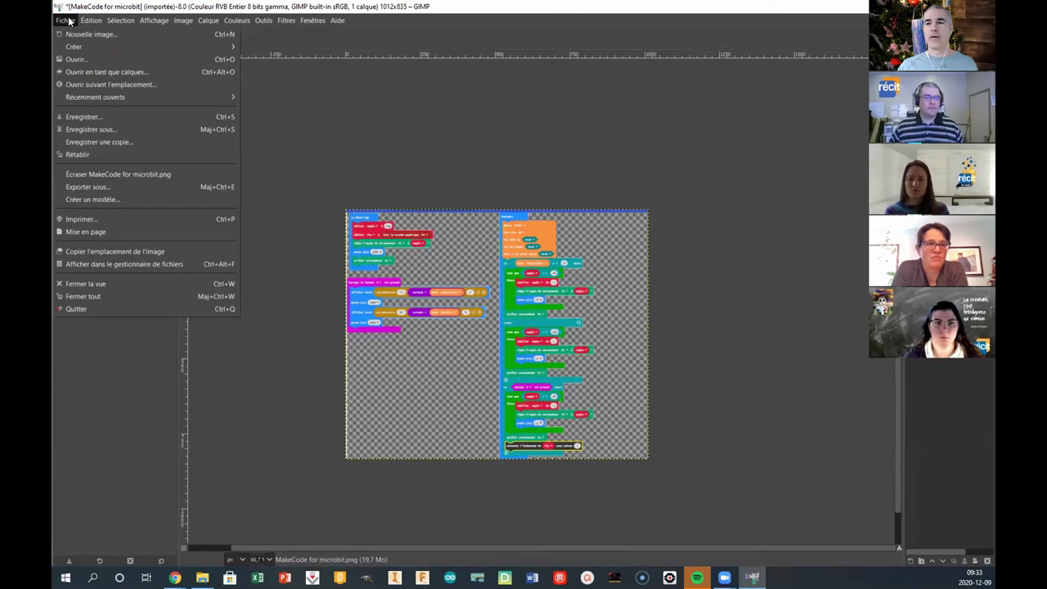
{"action": "left_click", "coordinate": [83, 187]}
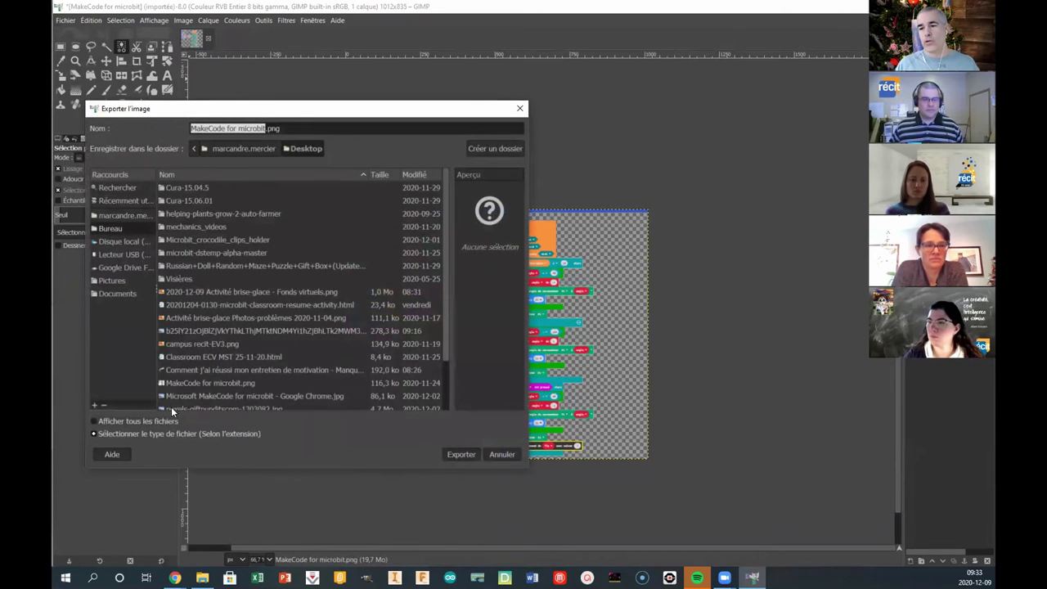
{"action": "left_click", "coordinate": [95, 434]}
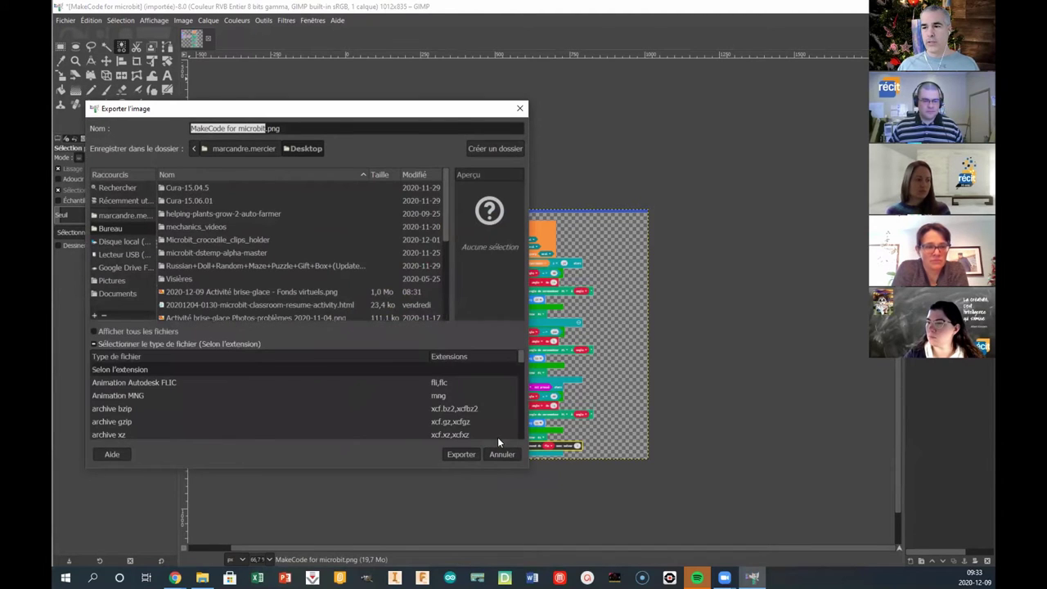
{"action": "scroll", "coordinate": [494, 402], "scroll_direction": "down", "scroll_amount": 5}
{"action": "scroll", "coordinate": [491, 401], "scroll_direction": "down", "scroll_amount": 5}
{"action": "scroll", "coordinate": [492, 401], "scroll_direction": "down", "scroll_amount": 5}
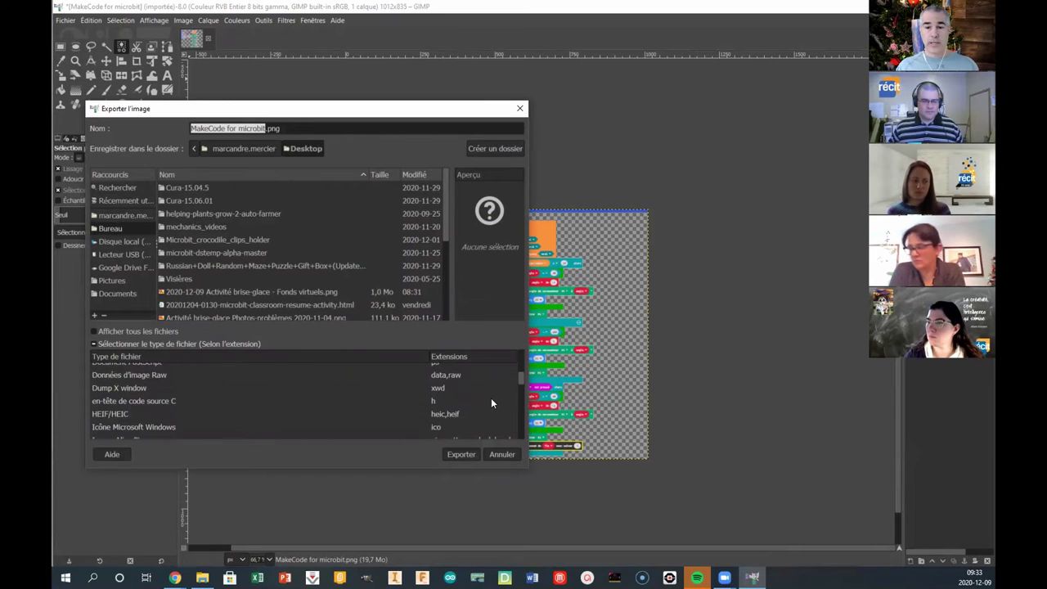
{"action": "scroll", "coordinate": [490, 397], "scroll_direction": "down", "scroll_amount": 2}
{"action": "scroll", "coordinate": [490, 397], "scroll_direction": "down", "scroll_amount": 2}
{"action": "scroll", "coordinate": [488, 397], "scroll_direction": "down", "scroll_amount": 2}
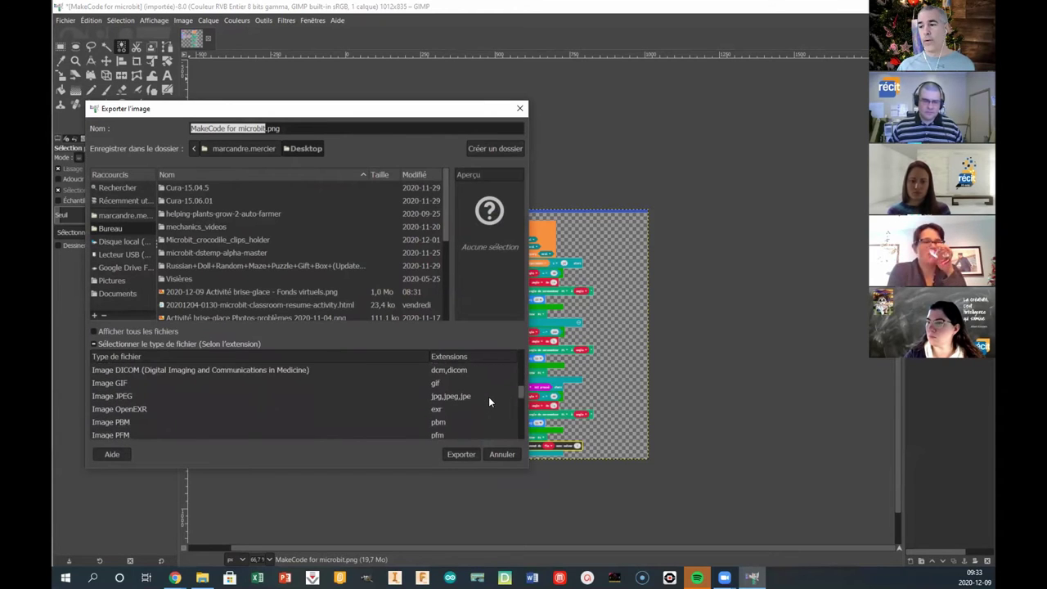
{"action": "scroll", "coordinate": [488, 397], "scroll_direction": "down", "scroll_amount": 1}
{"action": "scroll", "coordinate": [487, 401], "scroll_direction": "down", "scroll_amount": 1}
{"action": "scroll", "coordinate": [446, 403], "scroll_direction": "up", "scroll_amount": 1}
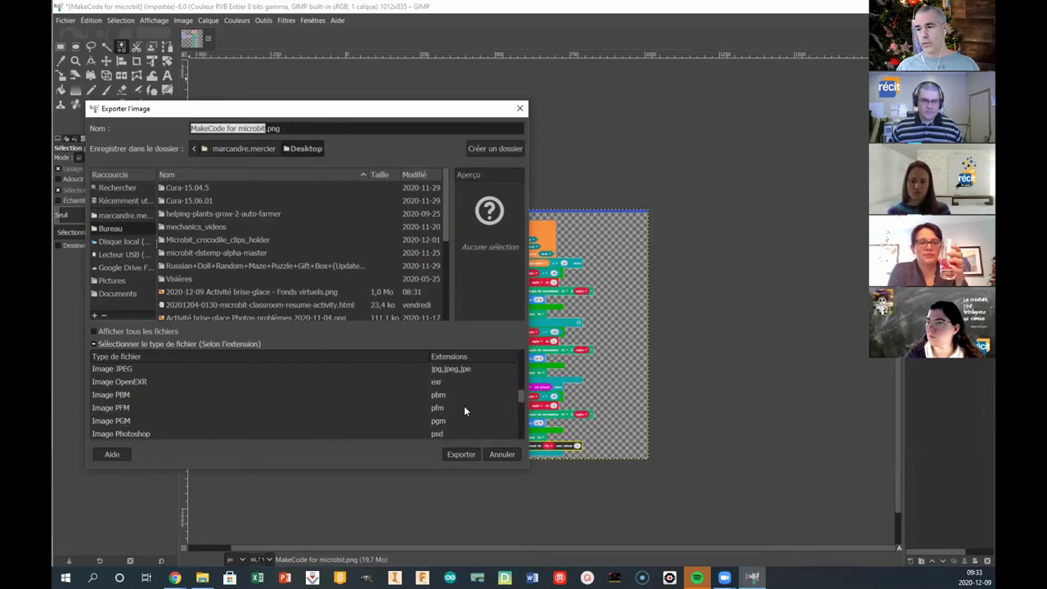
{"action": "scroll", "coordinate": [467, 411], "scroll_direction": "down", "scroll_amount": 1}
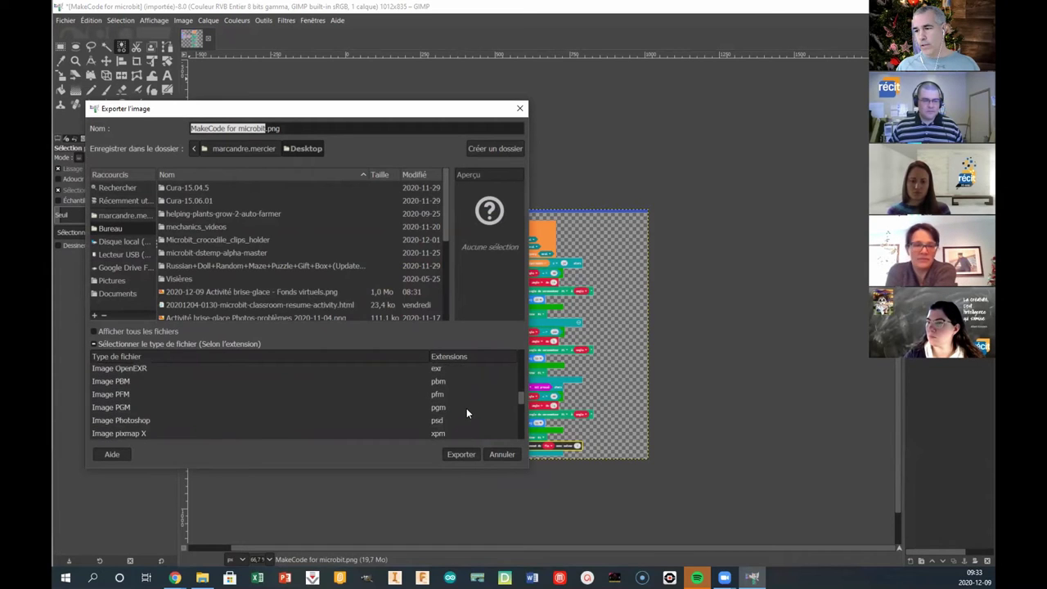
{"action": "scroll", "coordinate": [466, 412], "scroll_direction": "down", "scroll_amount": 1}
{"action": "scroll", "coordinate": [458, 413], "scroll_direction": "down", "scroll_amount": 1}
{"action": "left_click", "coordinate": [439, 419]}
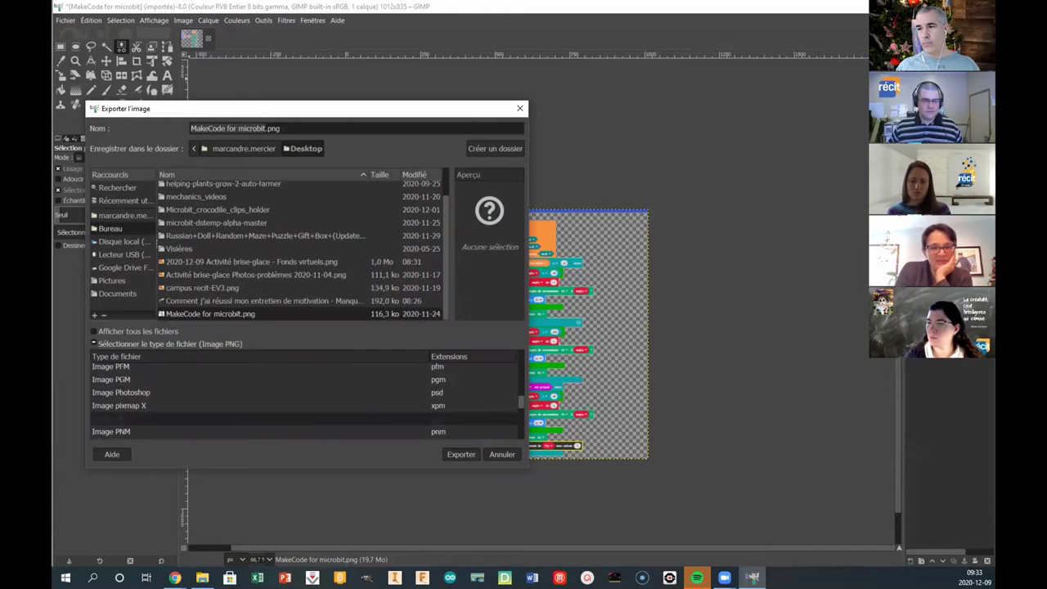
- Name the export Code.png on the Desktop and export it
{"action": "left_click", "coordinate": [264, 130]}
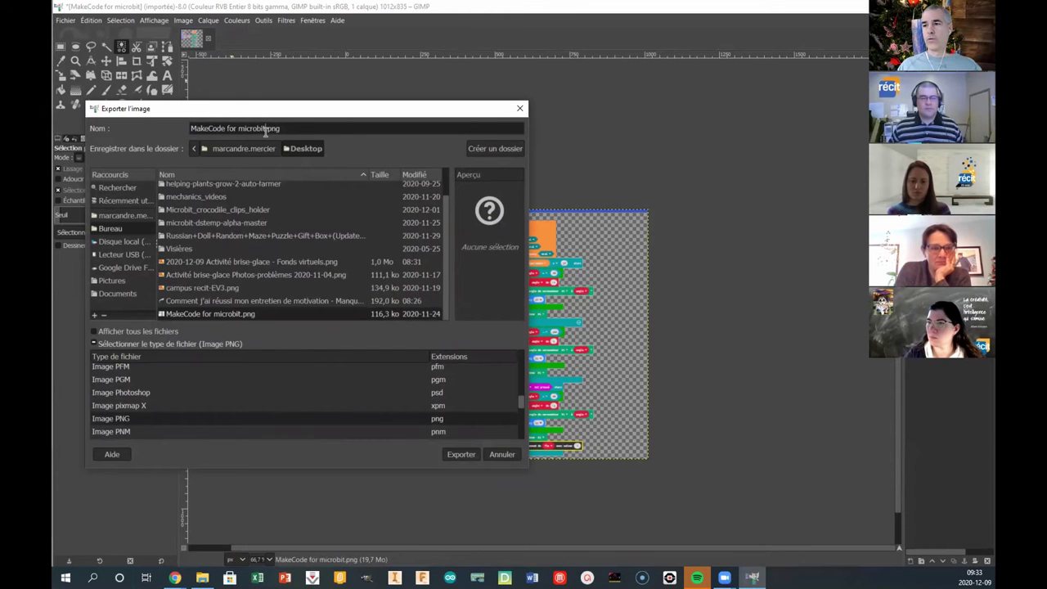
{"action": "key", "text": "BackSpace"}
{"action": "key", "text": "BackSpace"}
{"action": "key", "text": "BackSpace"}
{"action": "key", "text": "BackSpace"}
{"action": "key", "text": "BackSpace"}
{"action": "key", "text": "BackSpace"}
{"action": "key", "text": "BackSpace"}
{"action": "key", "text": "BackSpace"}
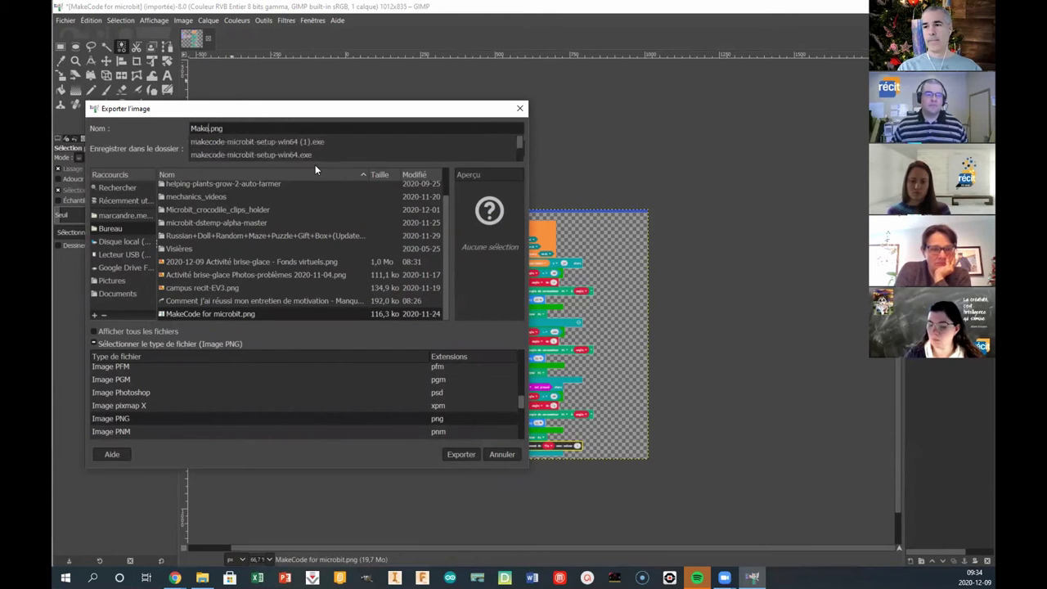
{"action": "key", "text": "BackSpace"}
{"action": "key", "text": "BackSpace"}
{"action": "key", "text": "BackSpace"}
{"action": "type", "text": "Code"}
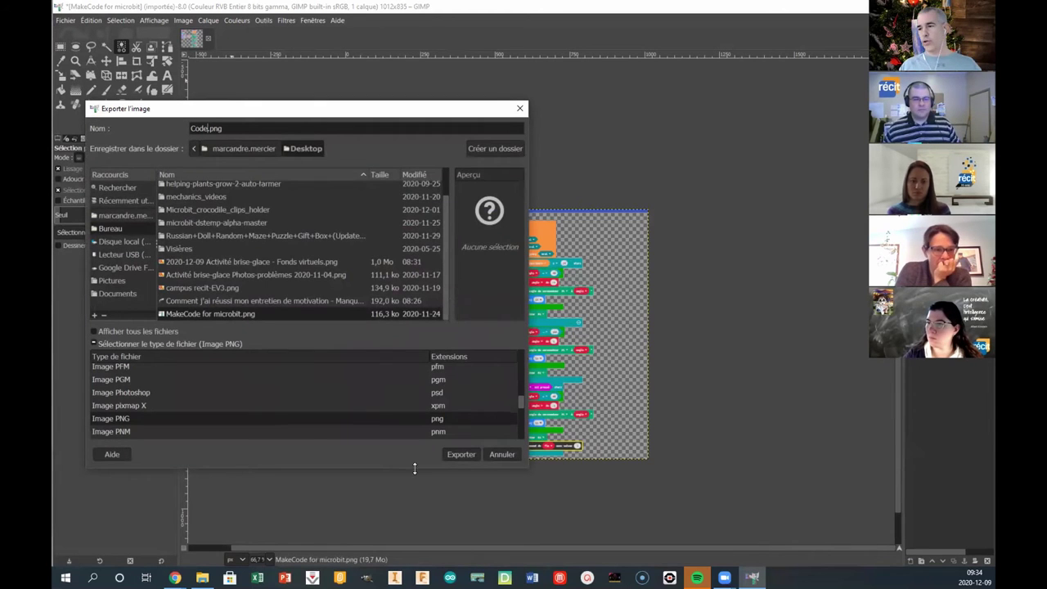
{"action": "left_click", "coordinate": [464, 455]}
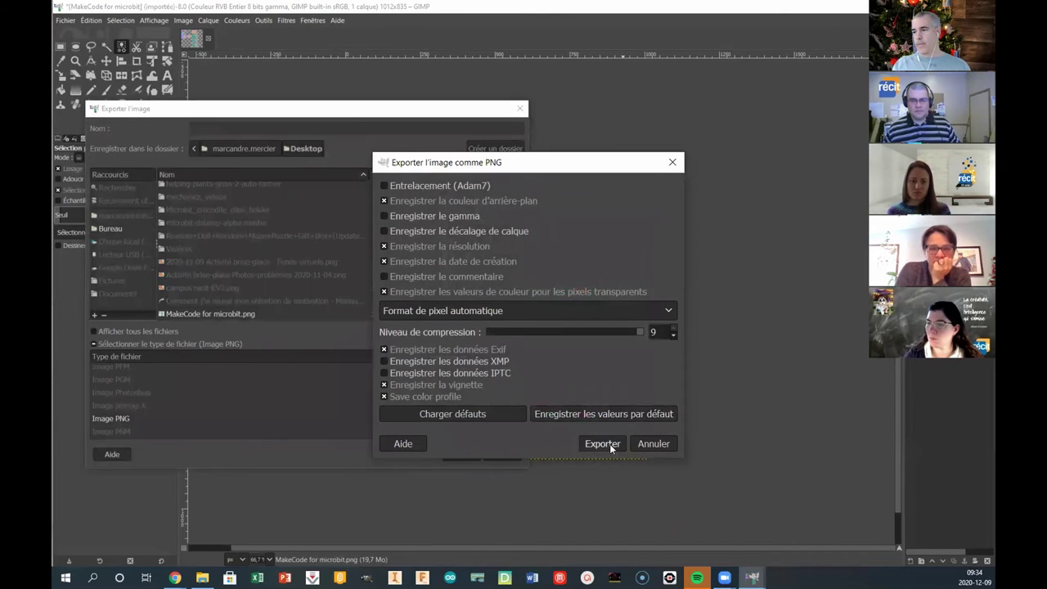
- Confirm the PNG export options and close the image, discarding changes
{"action": "left_click", "coordinate": [602, 443]}
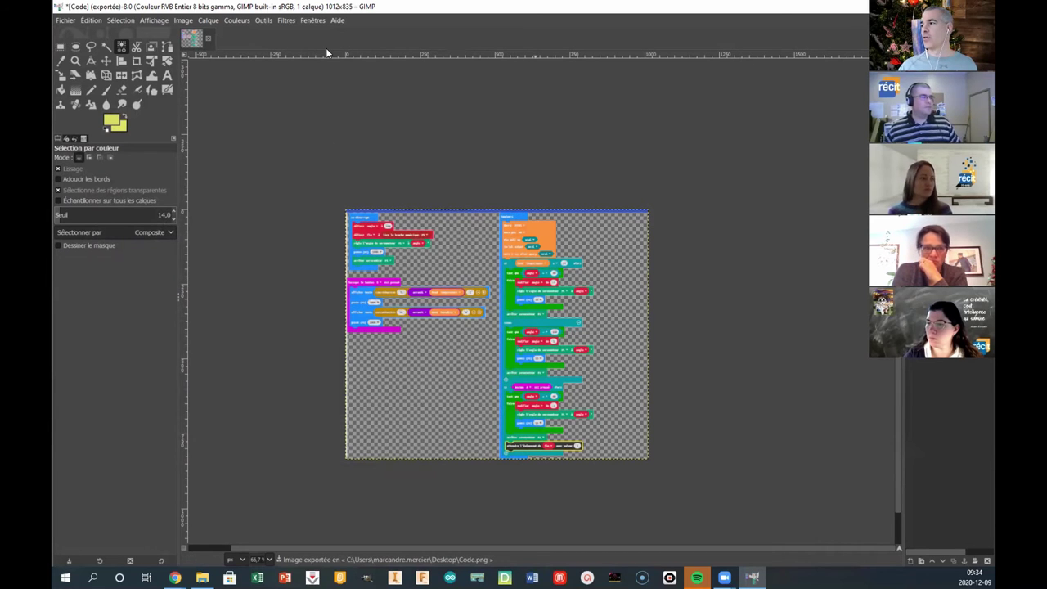
{"action": "left_click", "coordinate": [209, 40]}
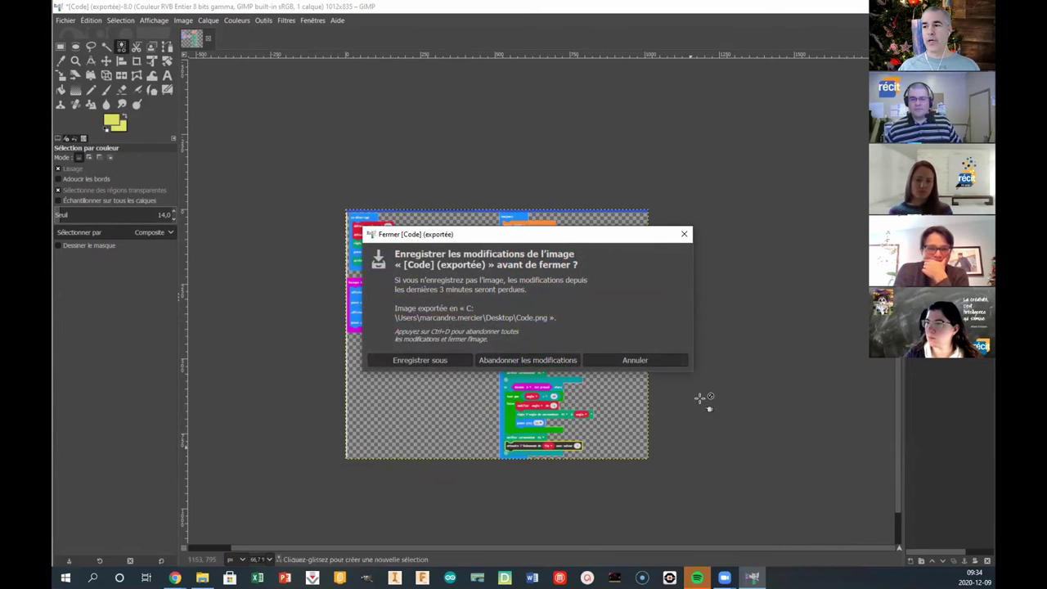
{"action": "left_click", "coordinate": [555, 363]}
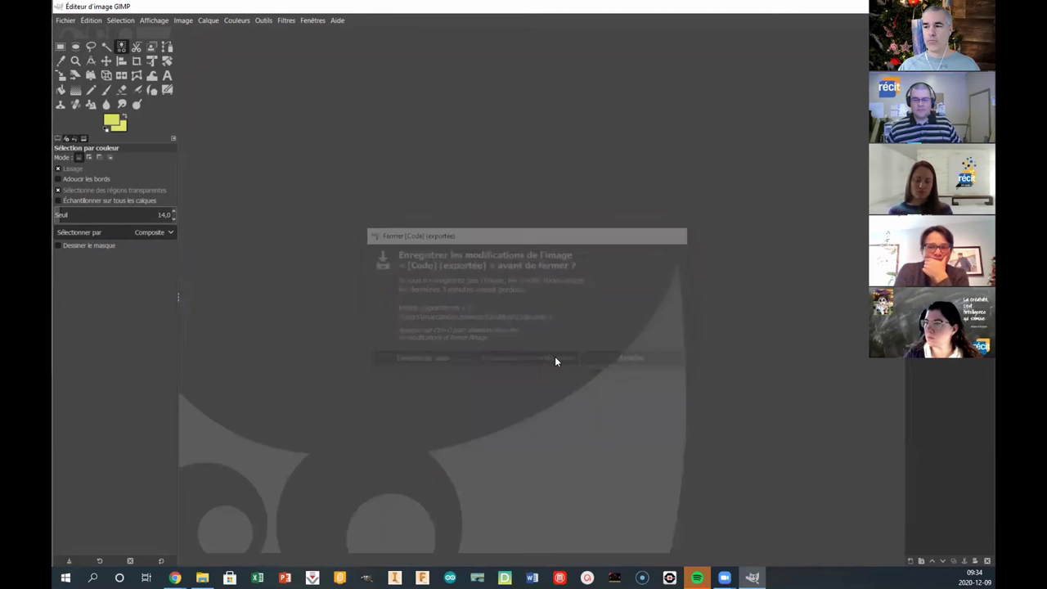
- In the Google Slides tab, begin inserting an image uploaded from the computer
{"action": "key", "text": "alt+Tab"}
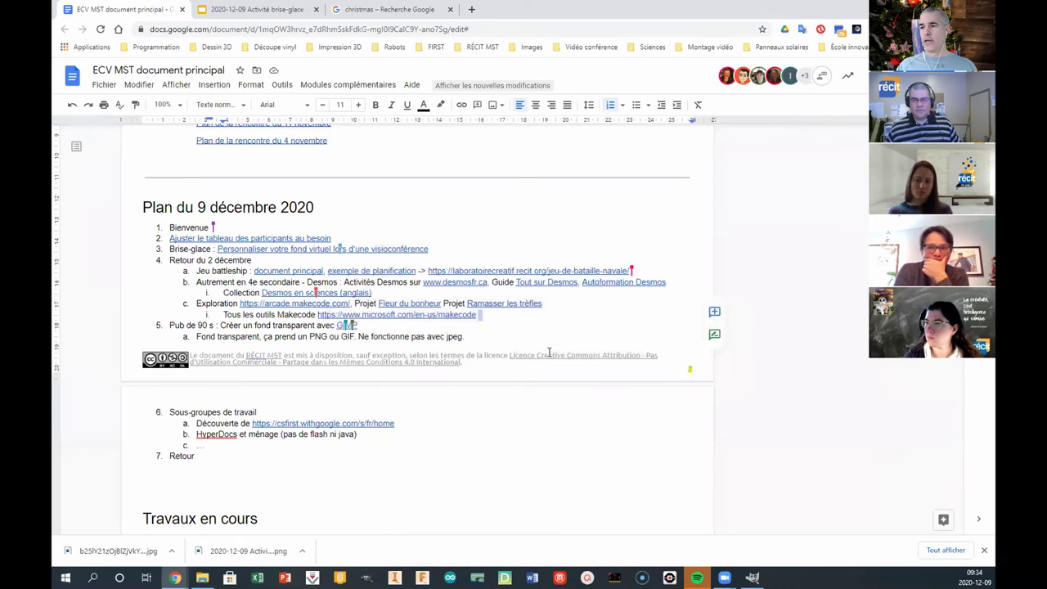
{"action": "left_click", "coordinate": [262, 9]}
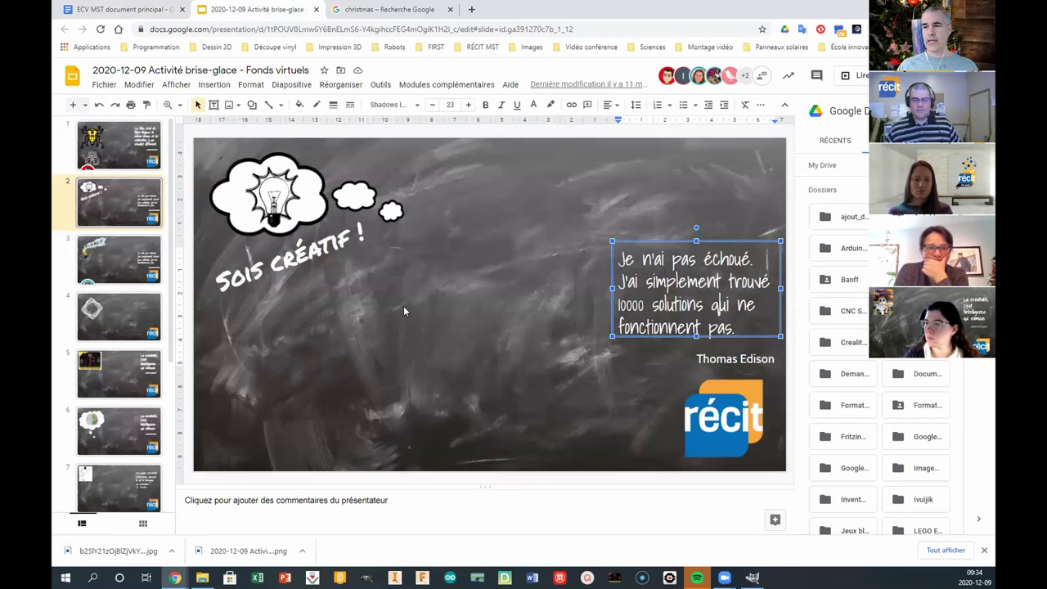
{"action": "left_click", "coordinate": [233, 106]}
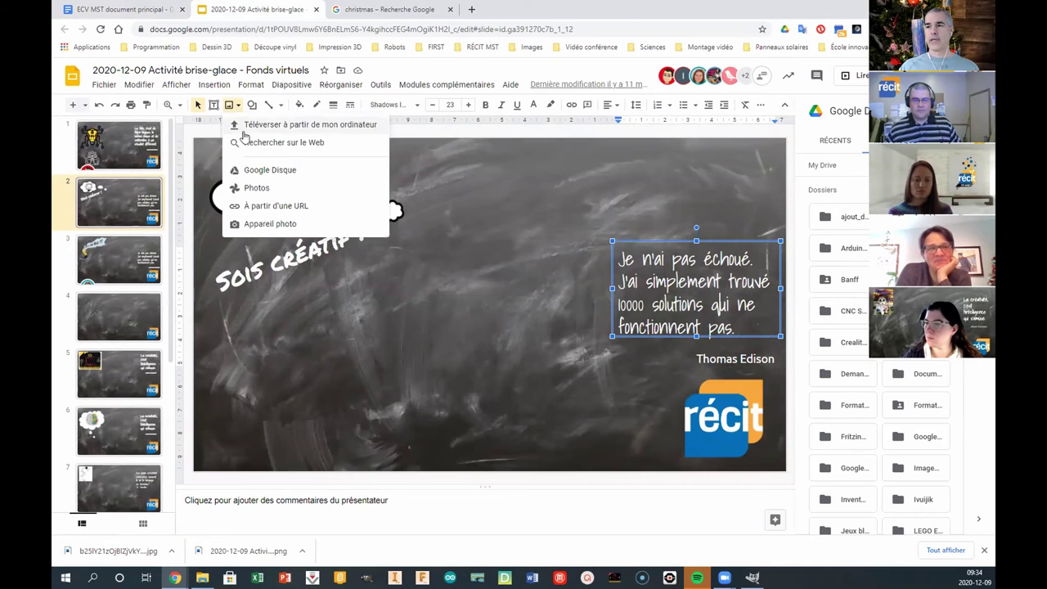
{"action": "left_click", "coordinate": [264, 171]}
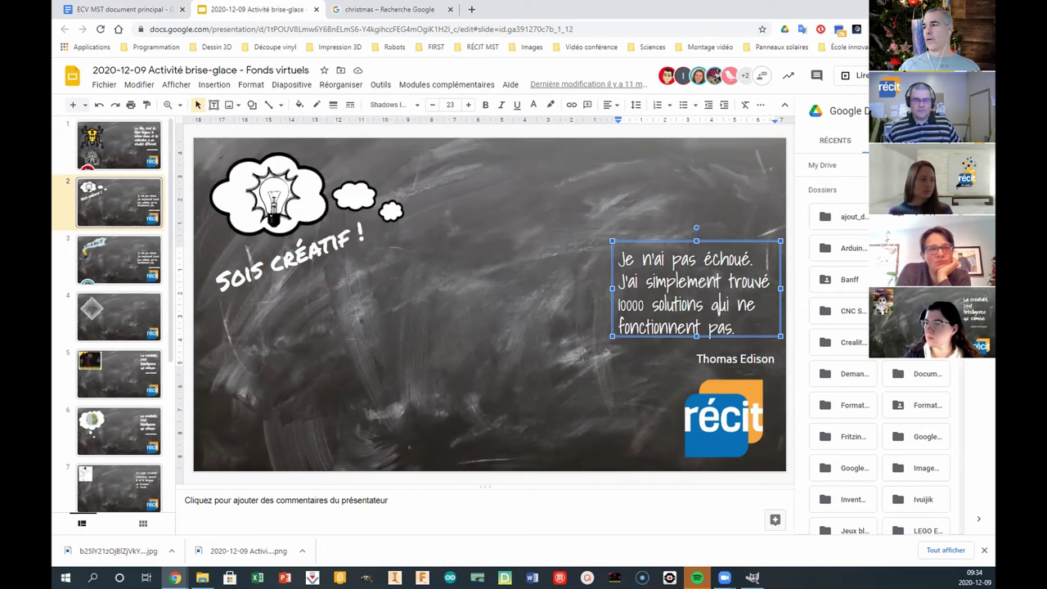
{"action": "left_click", "coordinate": [833, 141]}
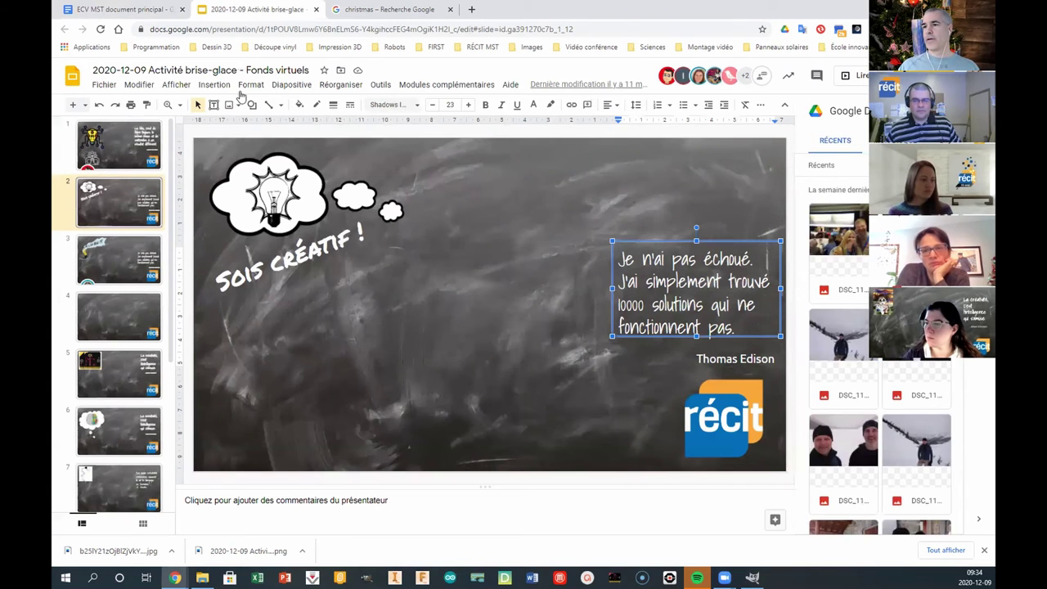
{"action": "left_click", "coordinate": [214, 85]}
{"action": "mouse_move", "coordinate": [227, 106]}
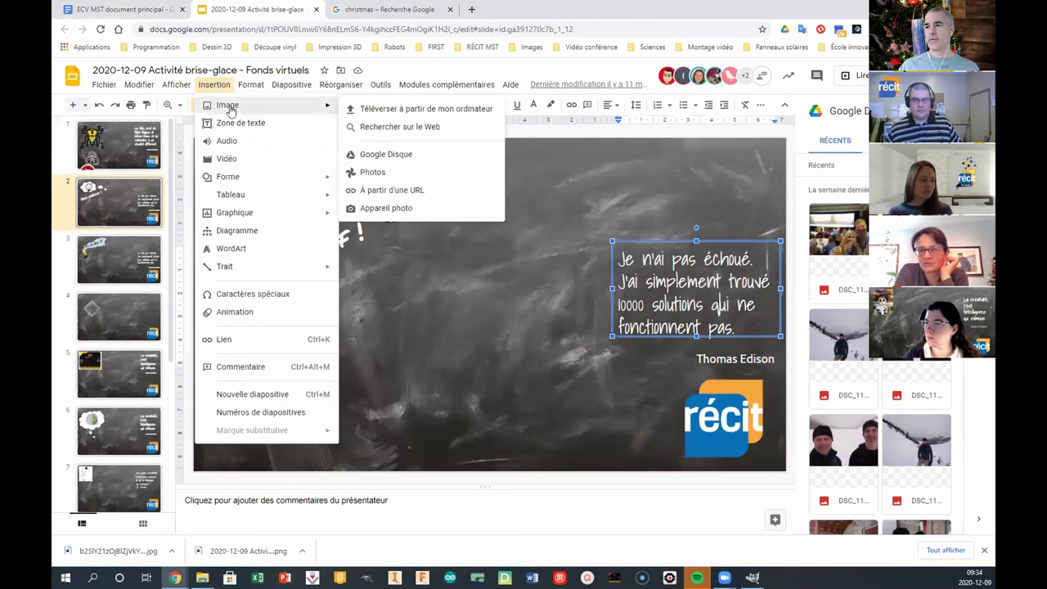
{"action": "left_click", "coordinate": [488, 155]}
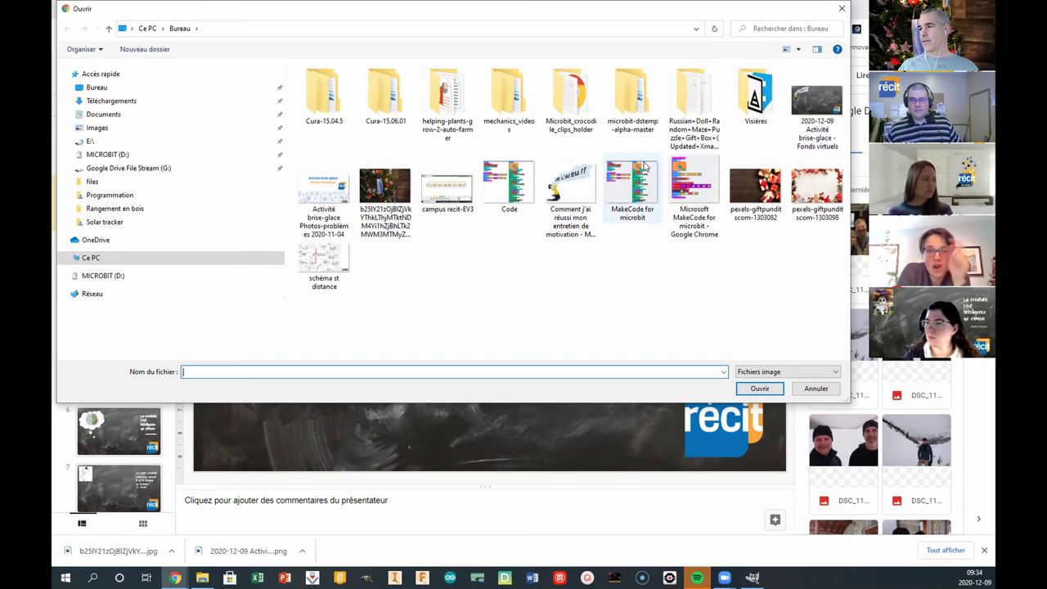
- Insert the Code image and drag it left over the Sois créatif text
{"action": "double_click", "coordinate": [509, 184]}
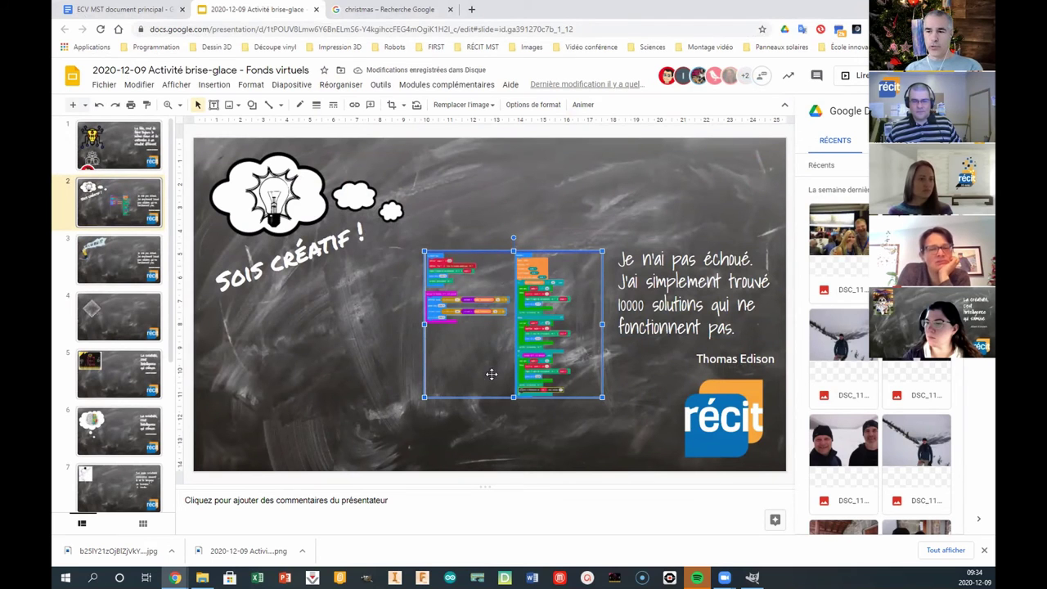
{"action": "left_click_drag", "start_coordinate": [576, 334], "coordinate": [643, 315]}
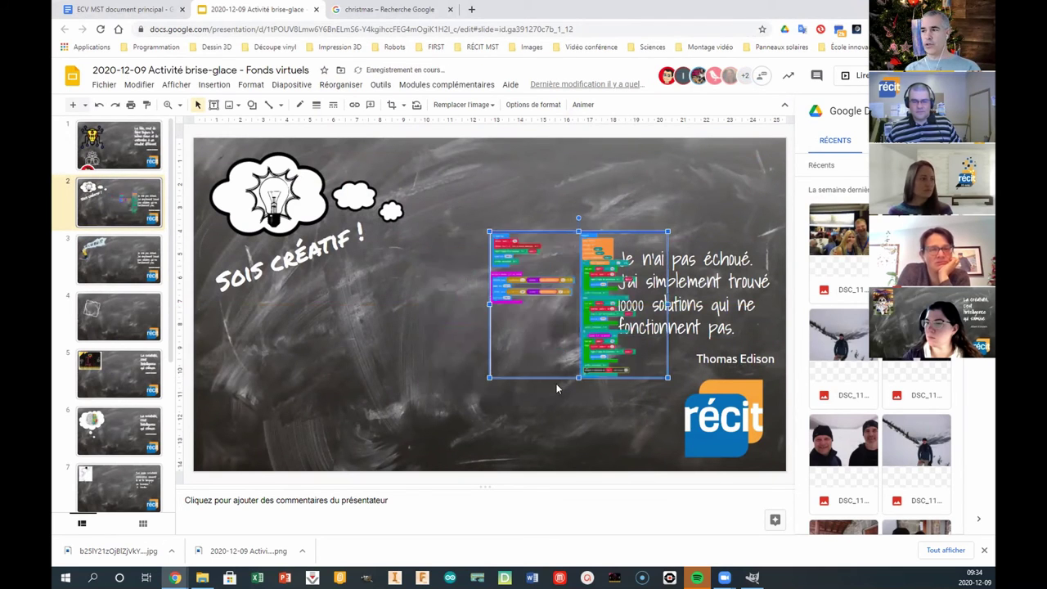
{"action": "left_click_drag", "start_coordinate": [599, 344], "coordinate": [404, 352]}
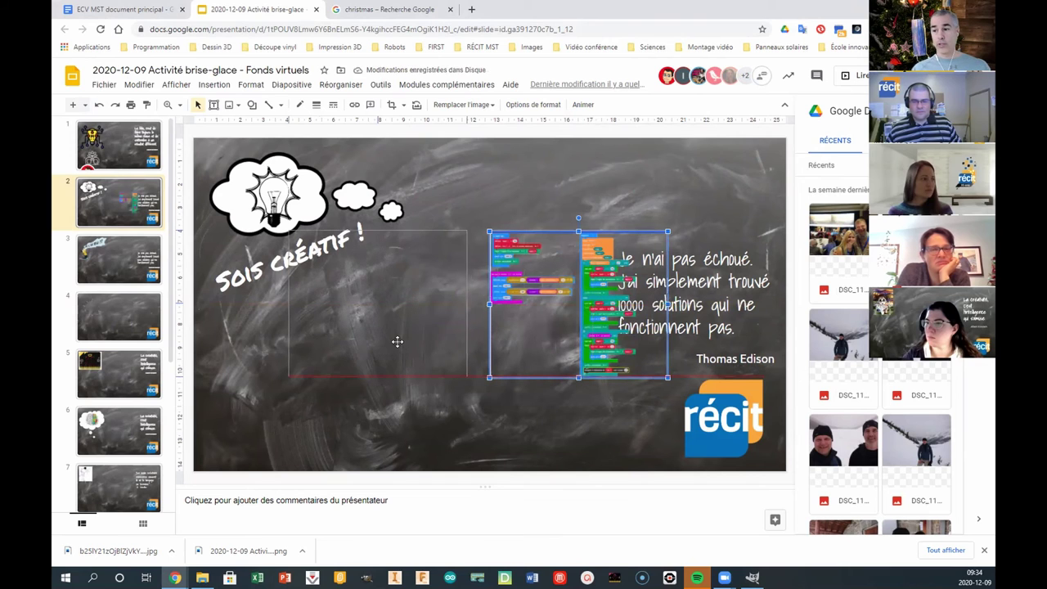